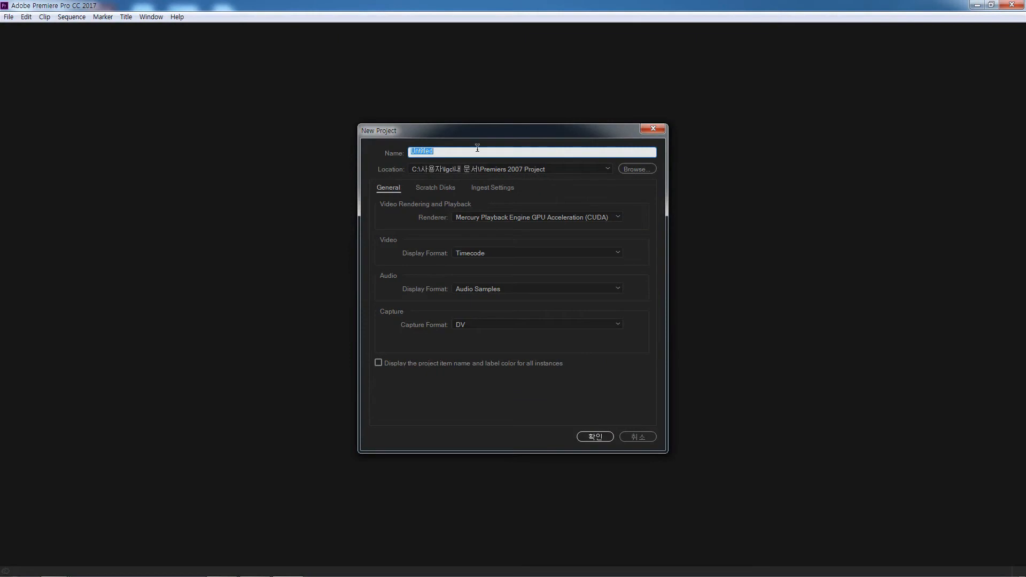
Create a project named sample2 with the Mercury Playback Engine GPU Acceleration (CUDA) renderer.
text(sample2)
click(603, 217)
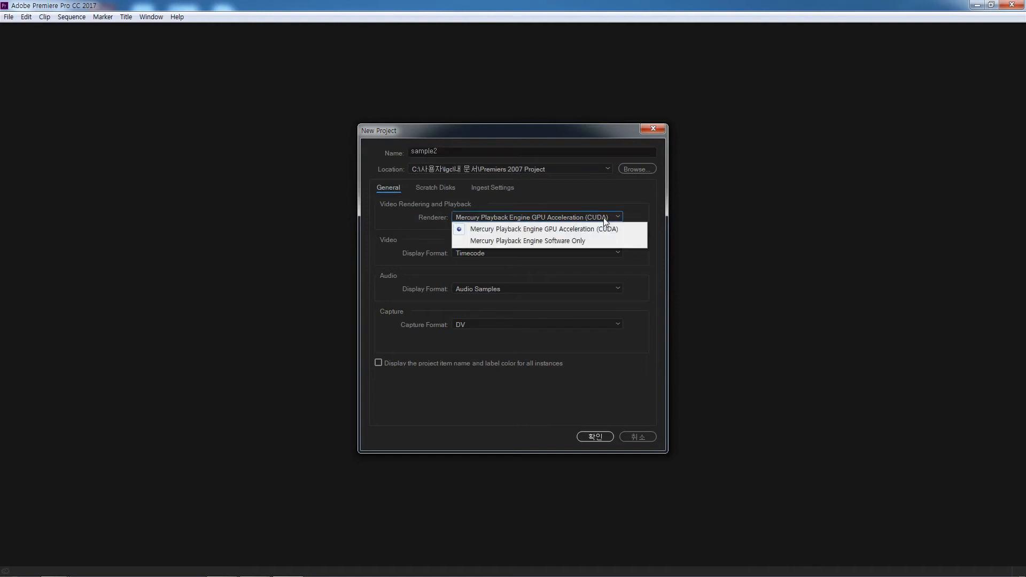
click(589, 229)
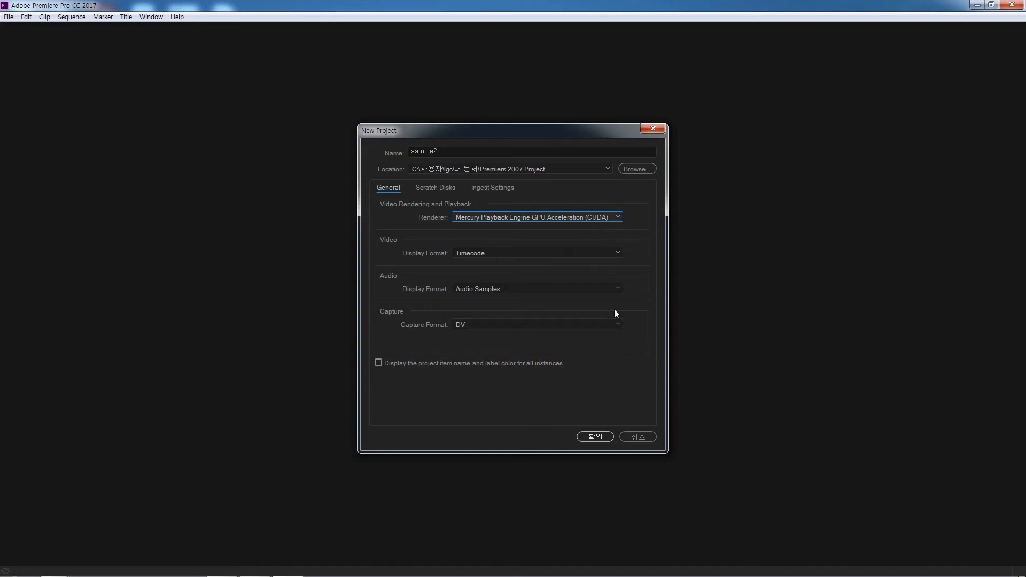
click(603, 434)
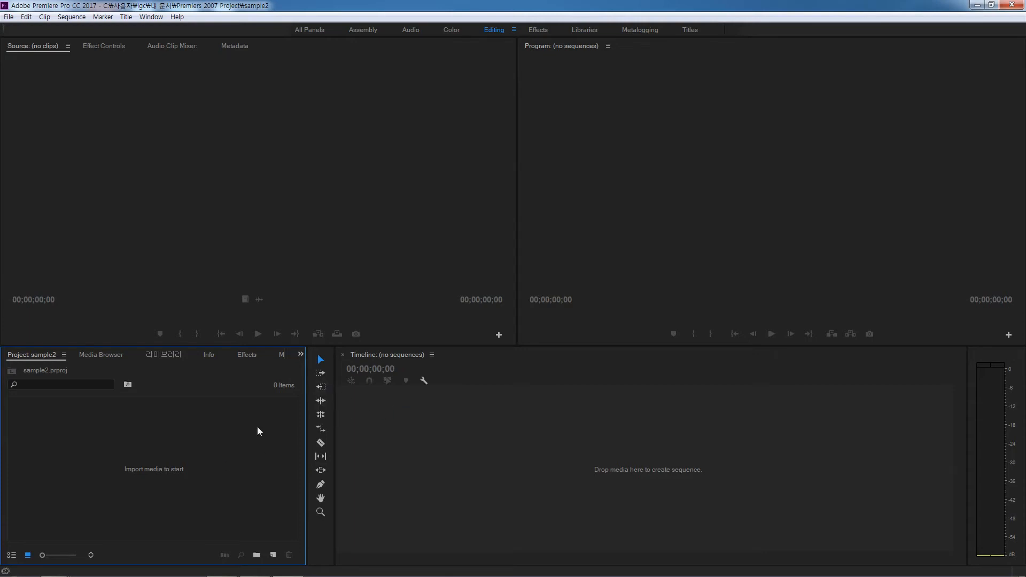
Import the clips from Movie_28_(MVI_6523) through Movie_56_(MVI_6566) from the Video Source for Premiere Lecture folder.
right_click(123, 429)
click(169, 507)
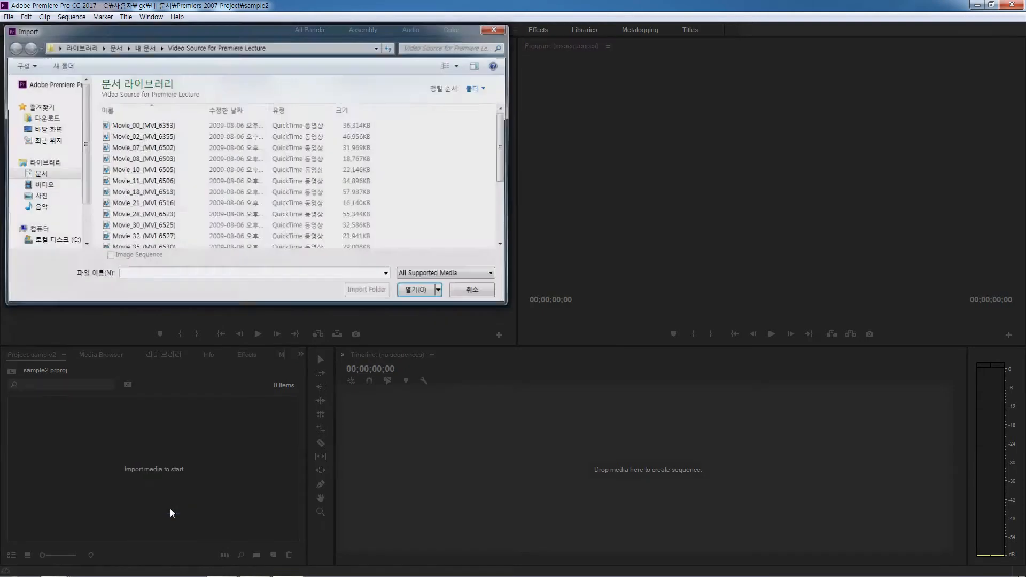
click(173, 126)
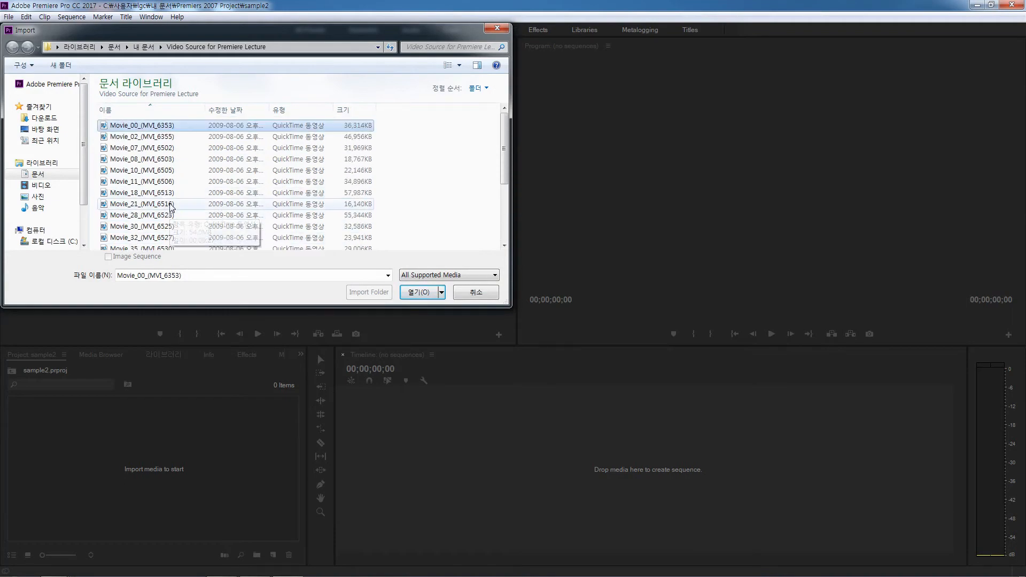
click(170, 216)
scroll(170, 222, down, 3)
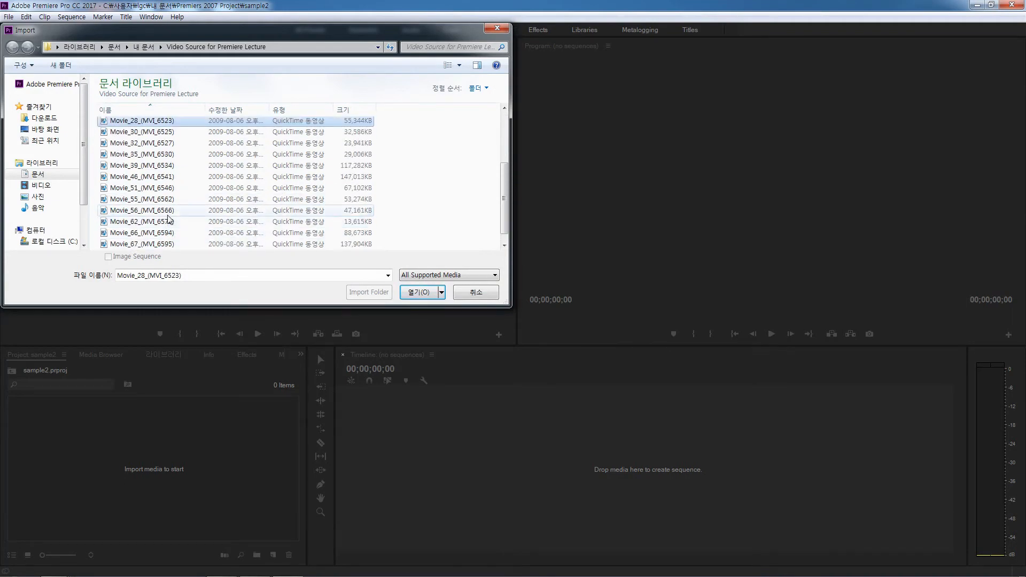
shift+click(160, 210)
click(417, 292)
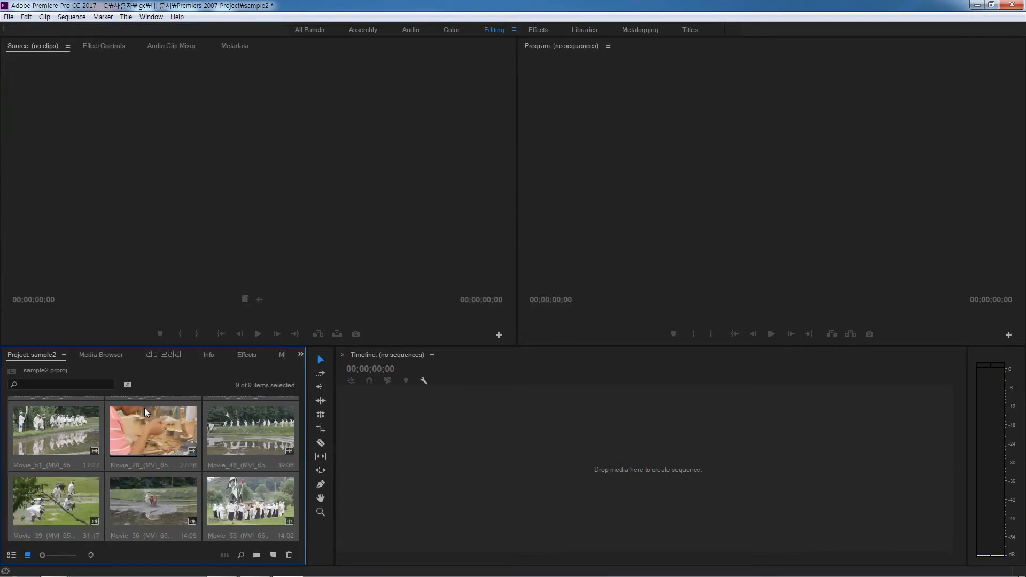
Display the imported clips in the Project panel as a list.
click(12, 556)
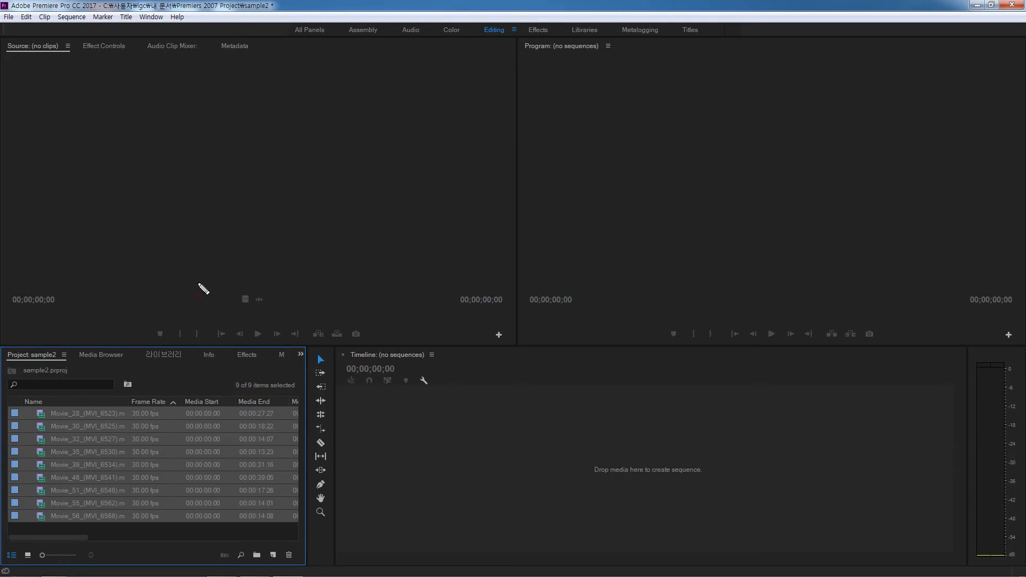
drag(204, 243, 228, 243)
key(Escape)
Maximize and restore the Project, Source and Timeline panels one after another.
key(grave)
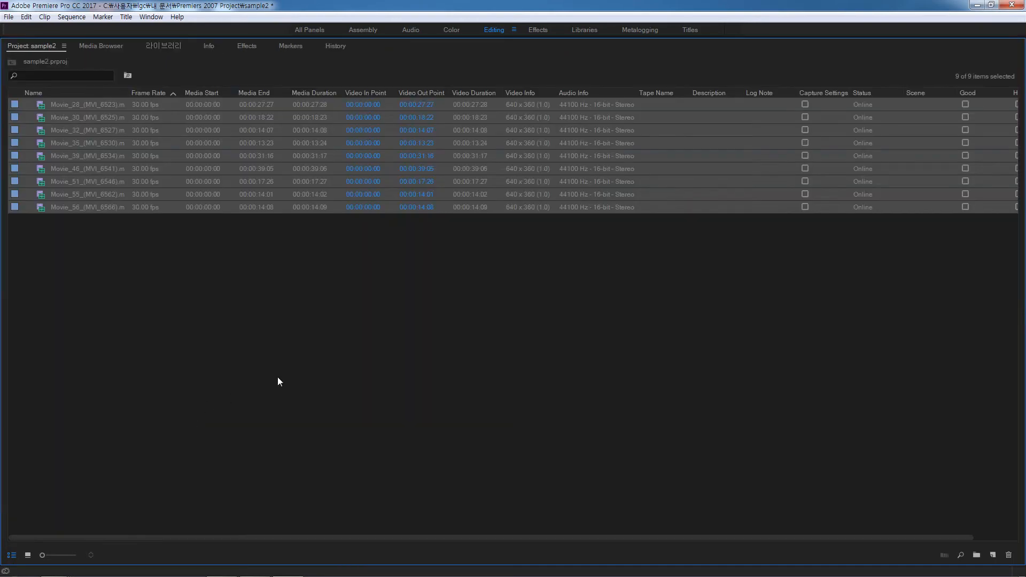
key(grave)
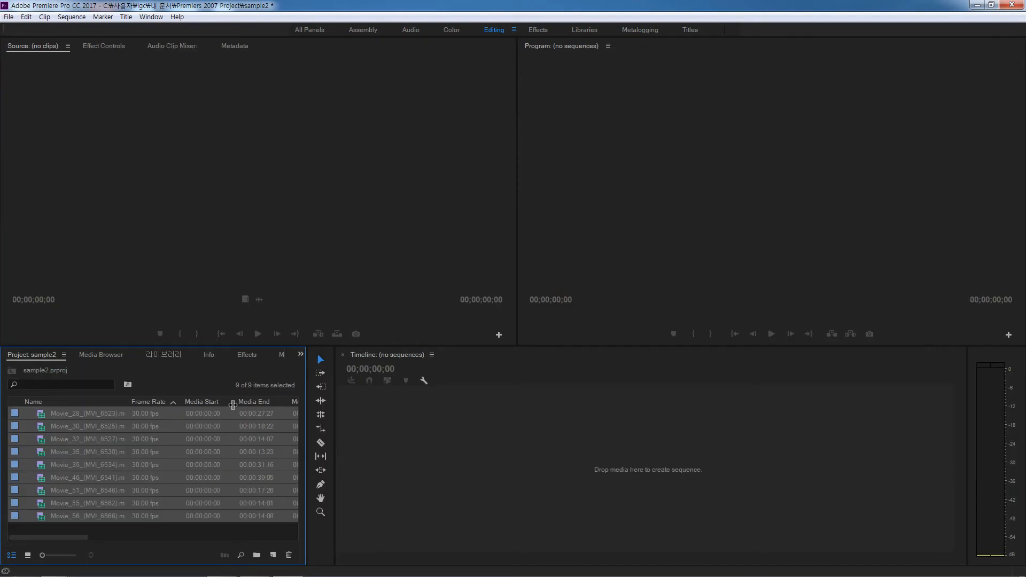
key(grave)
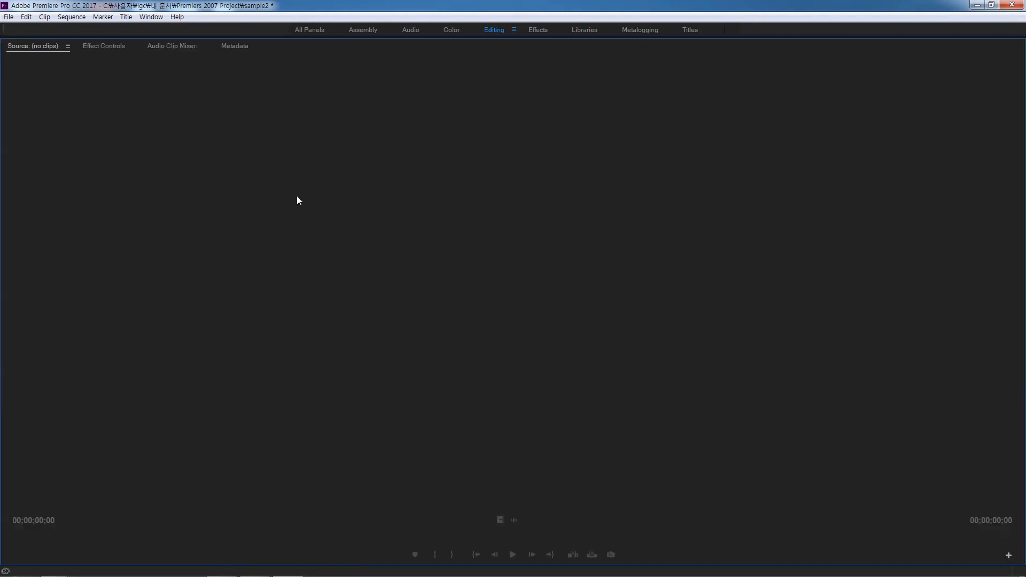
key(grave)
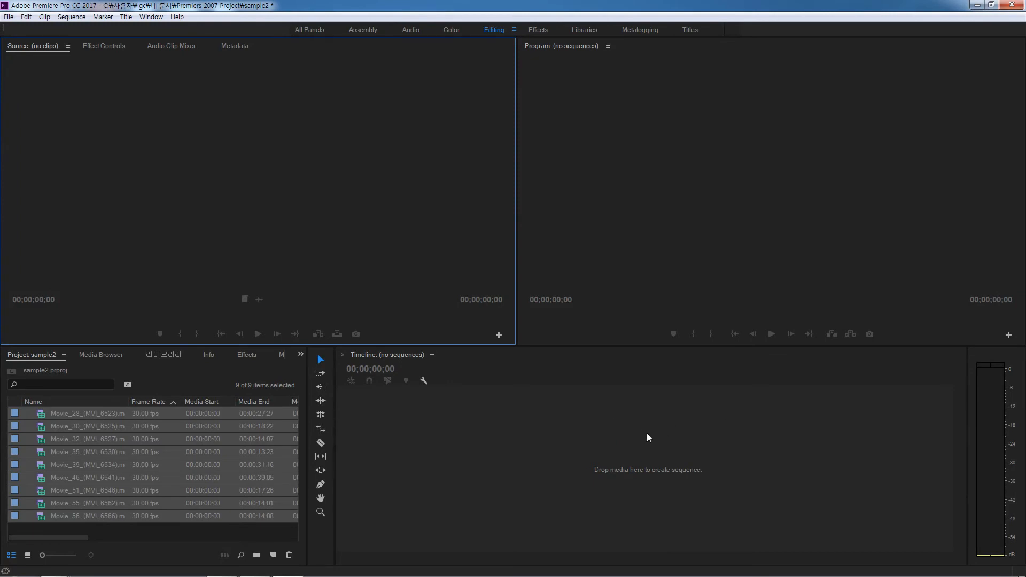
key(grave)
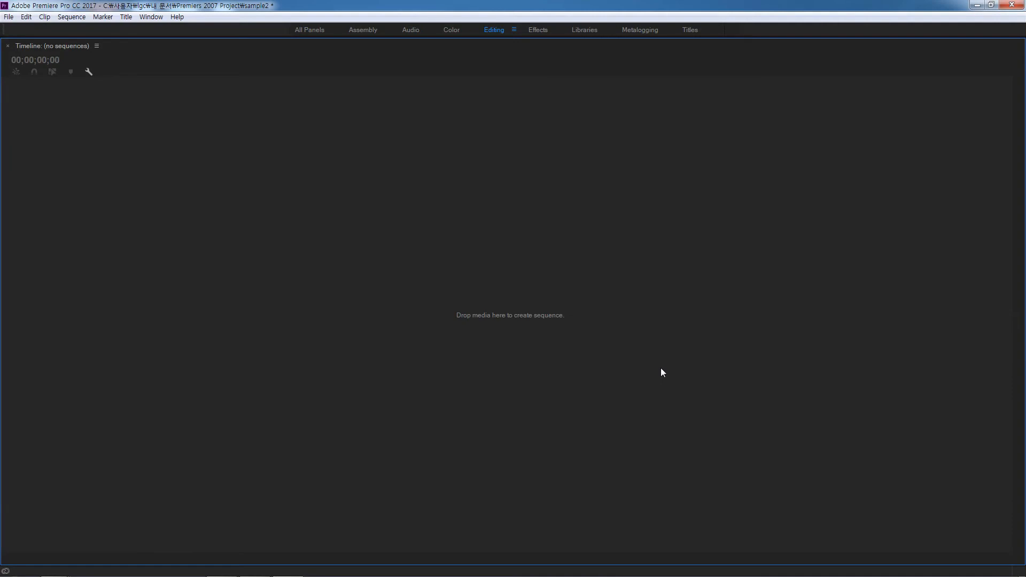
key(grave)
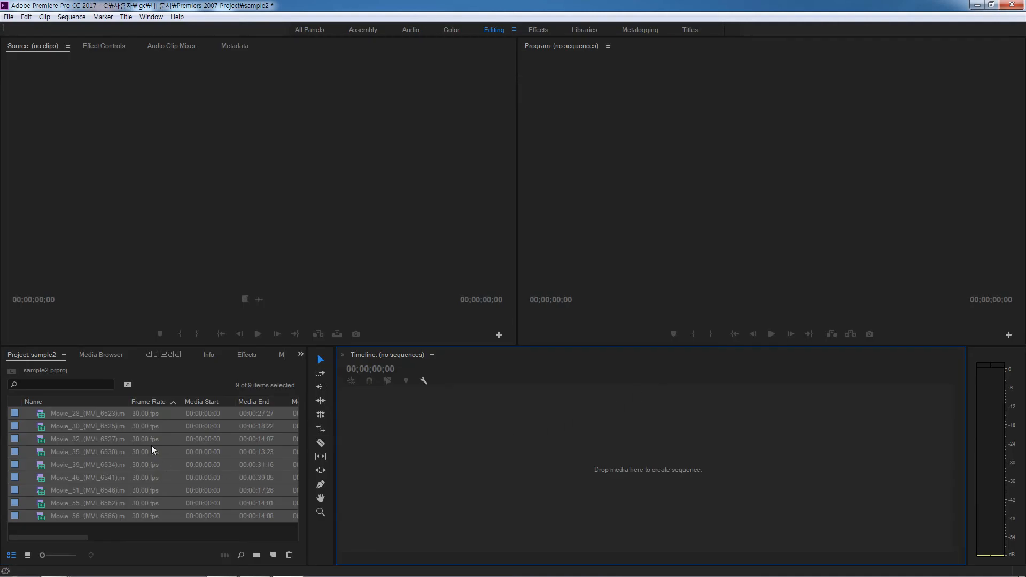
Maximize the Project panel and create a new bin named video.
key(grave)
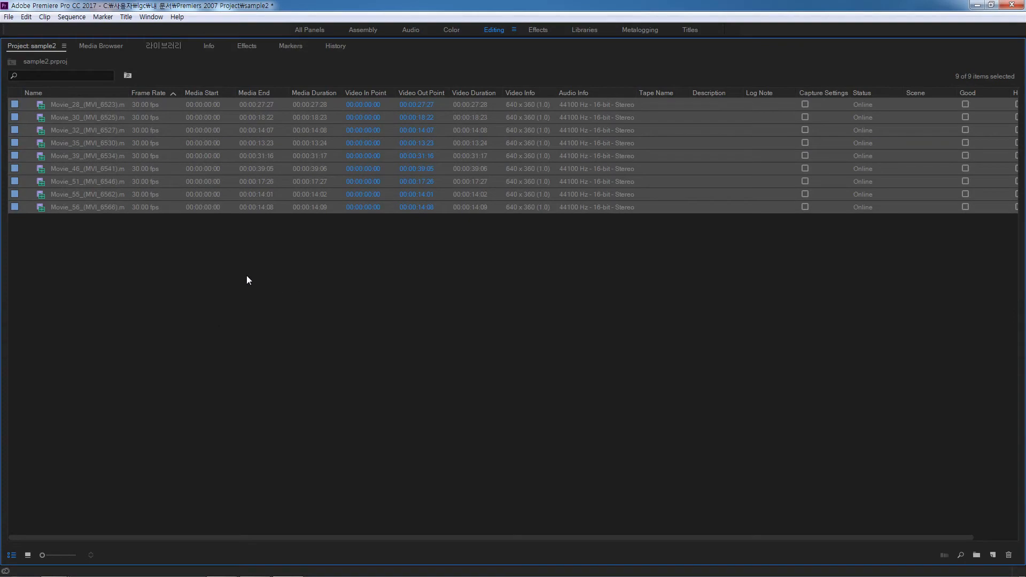
right_click(261, 273)
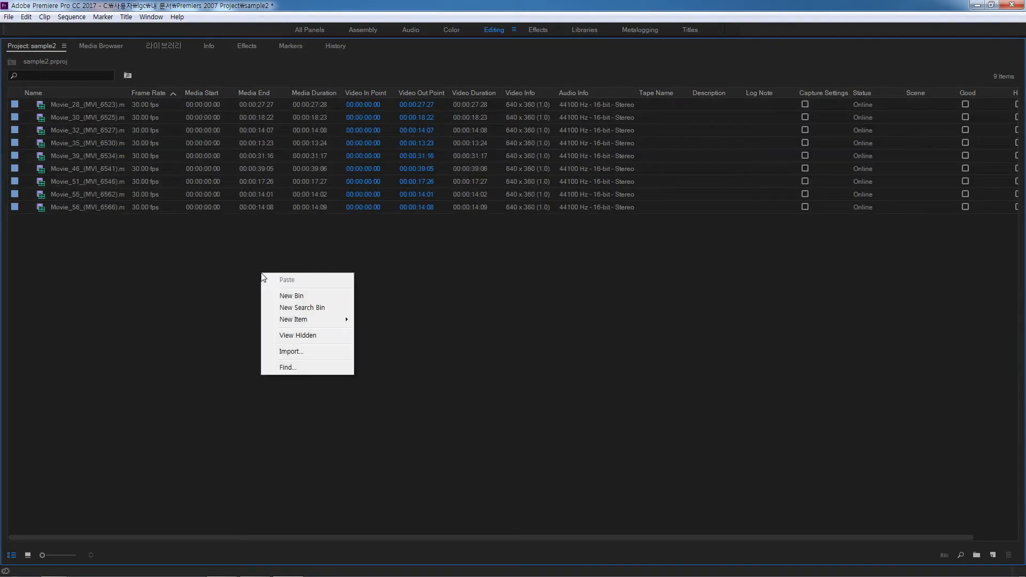
click(291, 295)
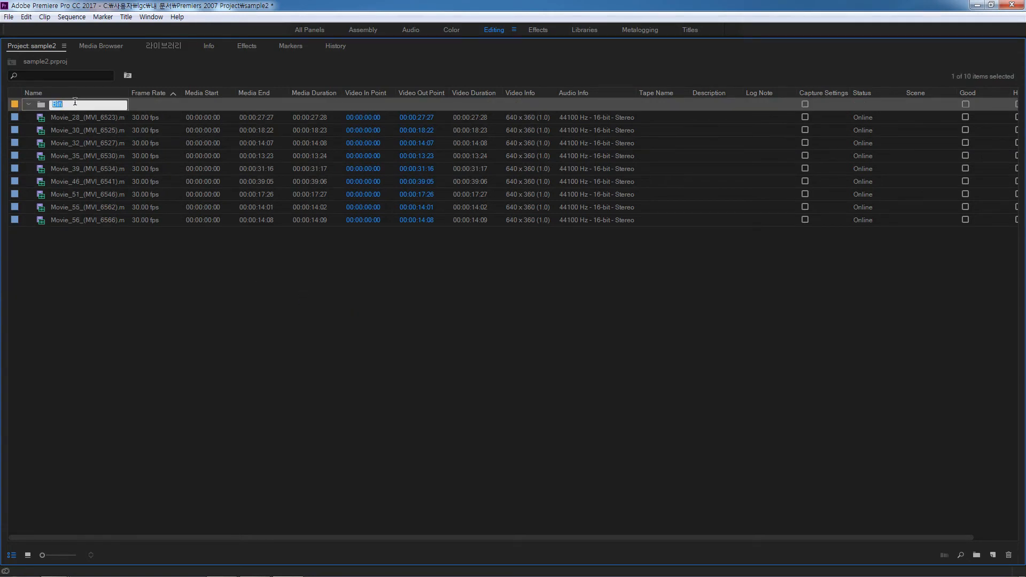
text(dud)
key(BackSpace)
key(BackSpace)
key(BackSpace)
text(팡ㄷ)
key(BackSpace)
text(video)
key(Tab)
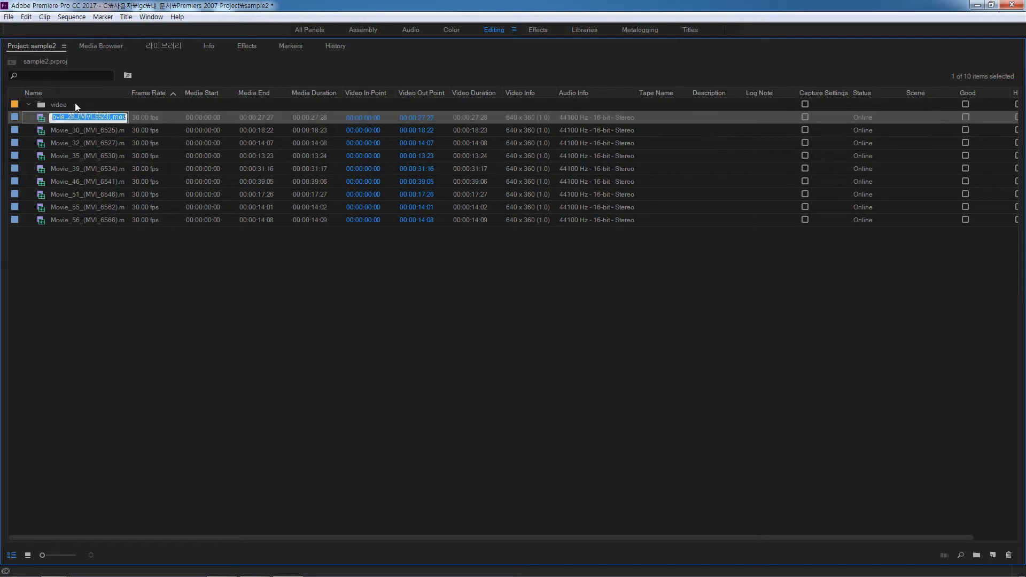
click(185, 263)
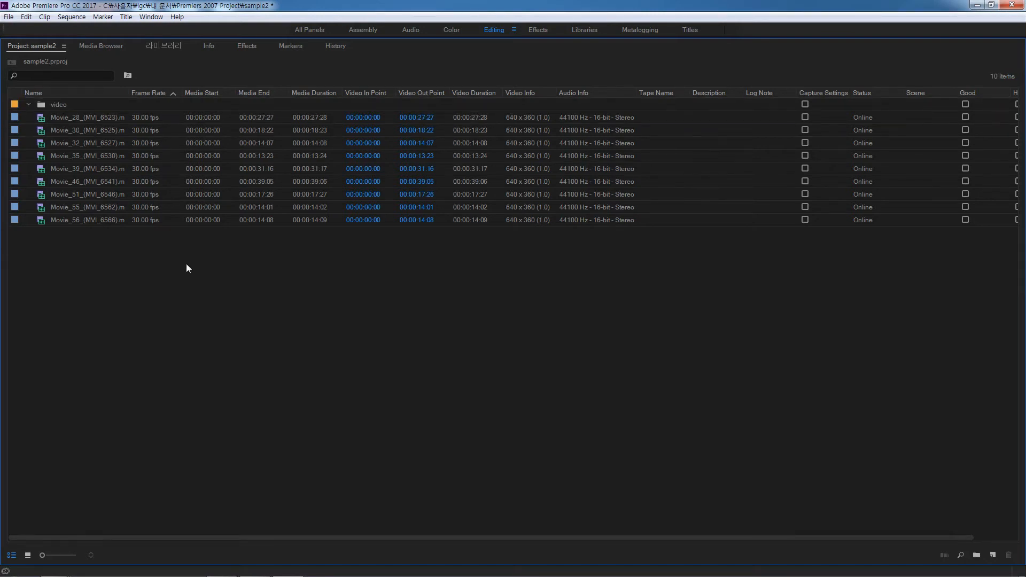
Move all the movie clips, from Movie_28 through Movie_56, into the video bin and collapse the bin.
click(102, 120)
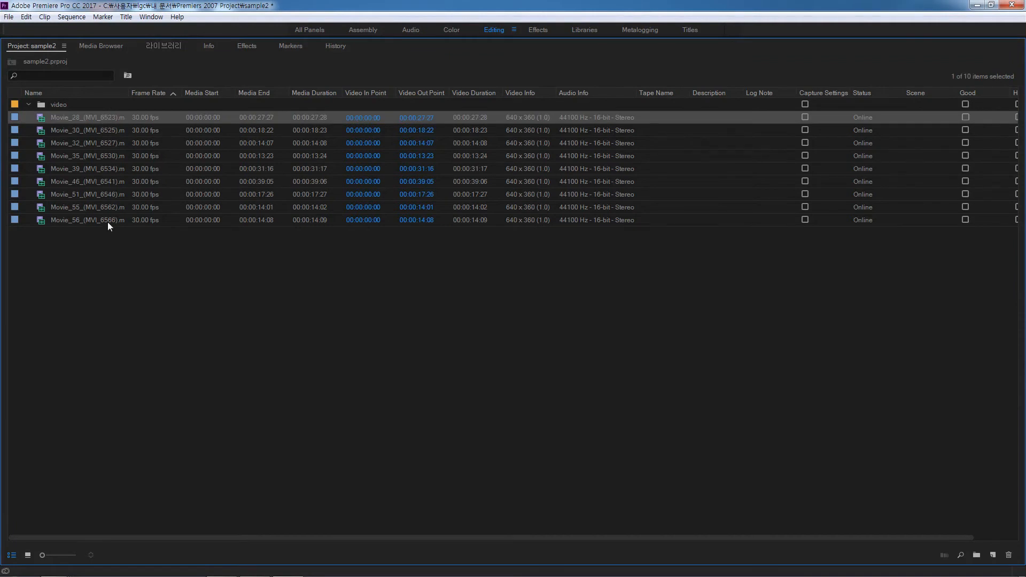
shift+click(107, 222)
drag(79, 118, 65, 108)
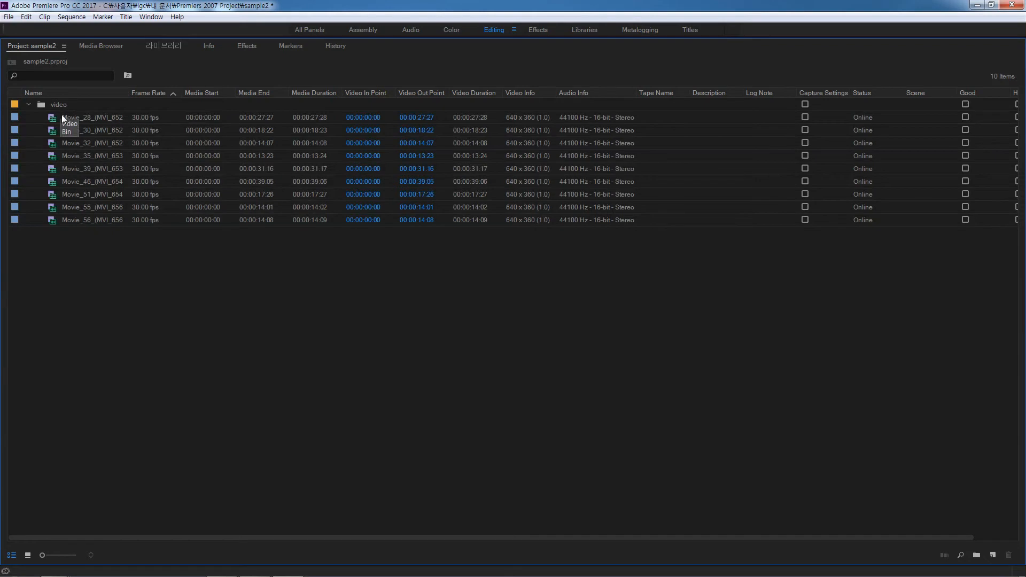
click(29, 104)
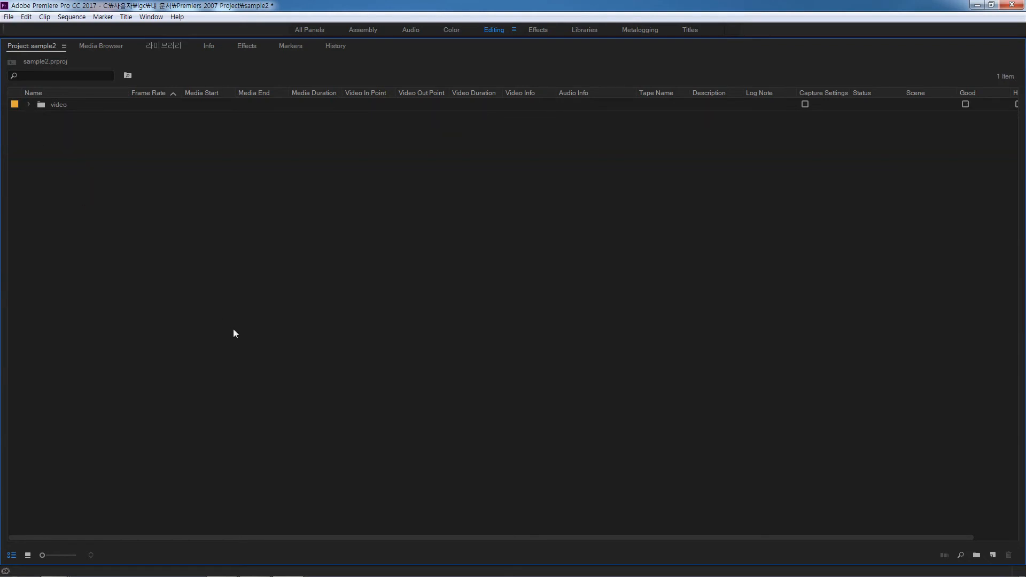
Restore the Project panel to its normal size and check the video bin's contents by expanding and collapsing it.
key(grave)
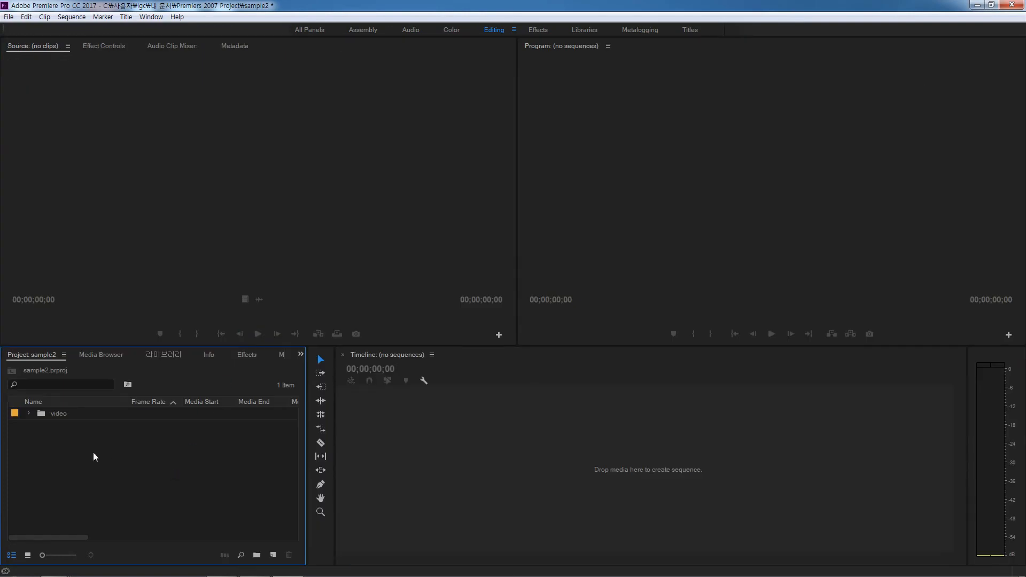
click(28, 415)
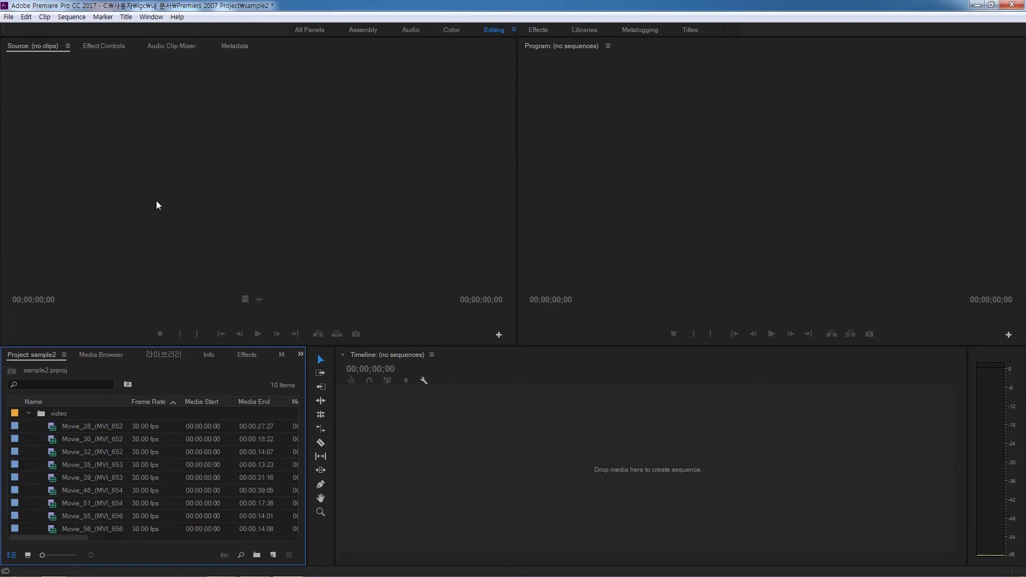
click(28, 414)
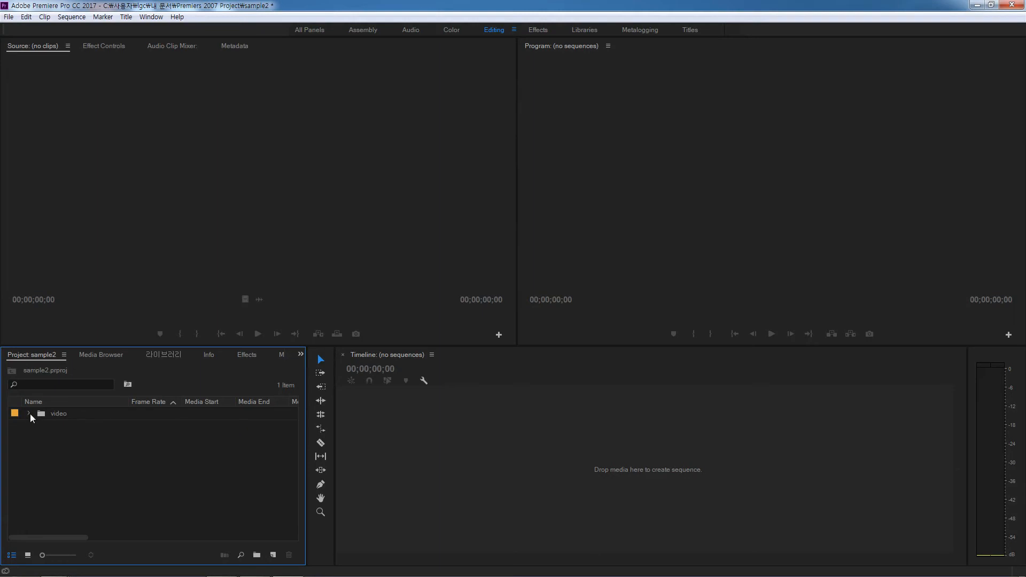
Compare the project items in icon view and list view, and select Movie_28 inside the expanded video bin.
click(28, 554)
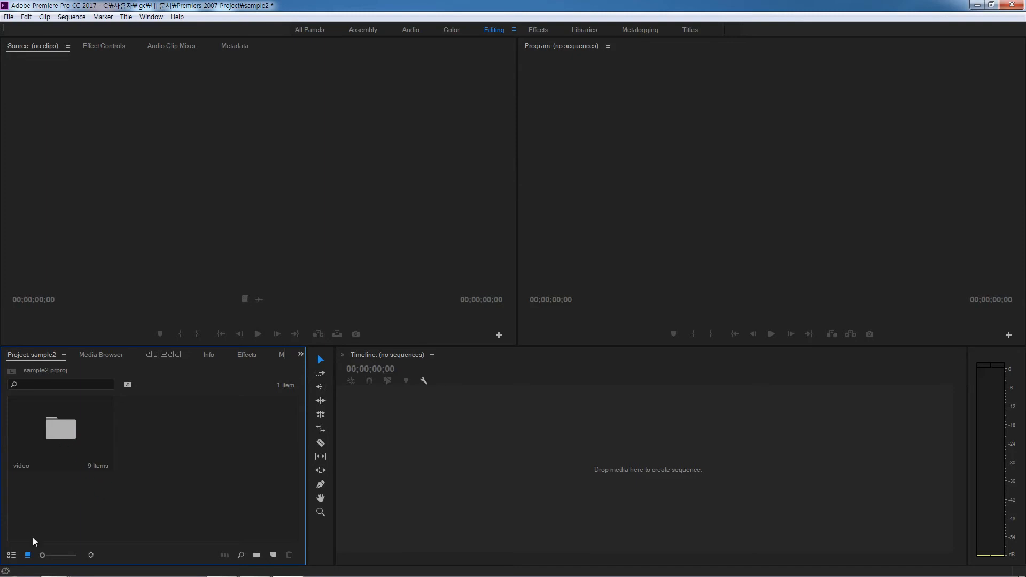
click(11, 555)
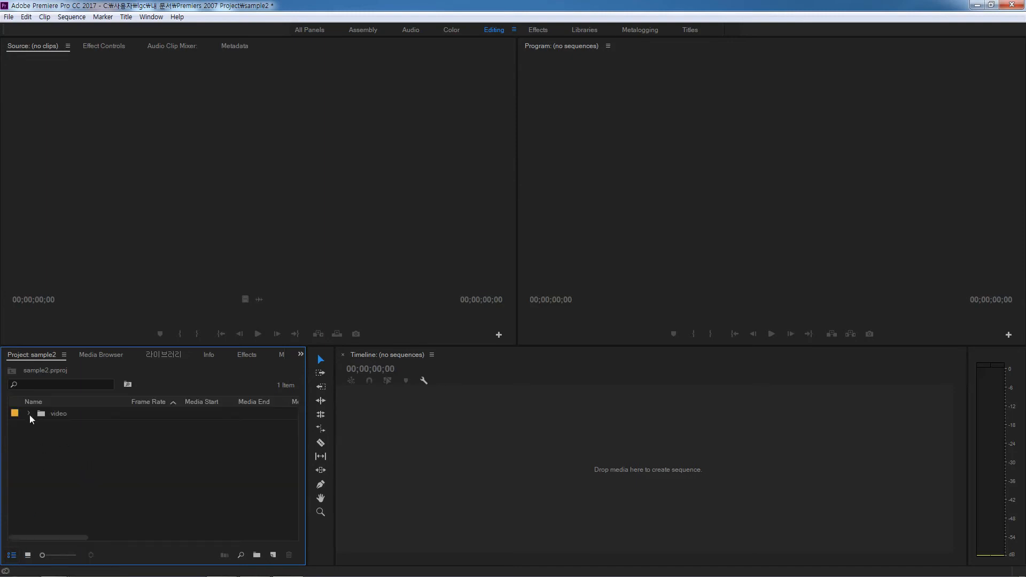
click(29, 413)
click(110, 426)
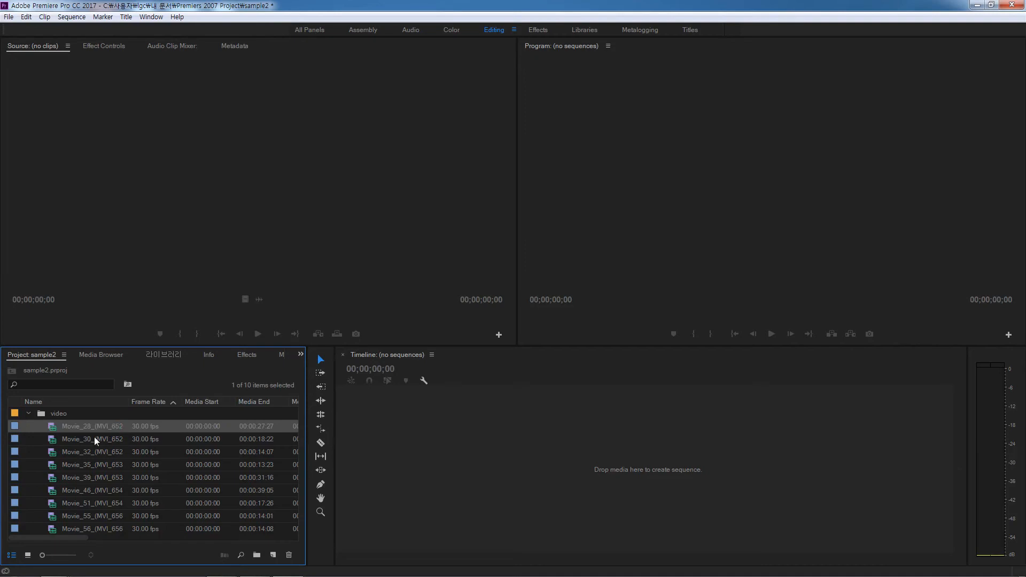
Switch the Project panel to icon view and view the video bin's clips in a separate window, closing it when done.
click(28, 555)
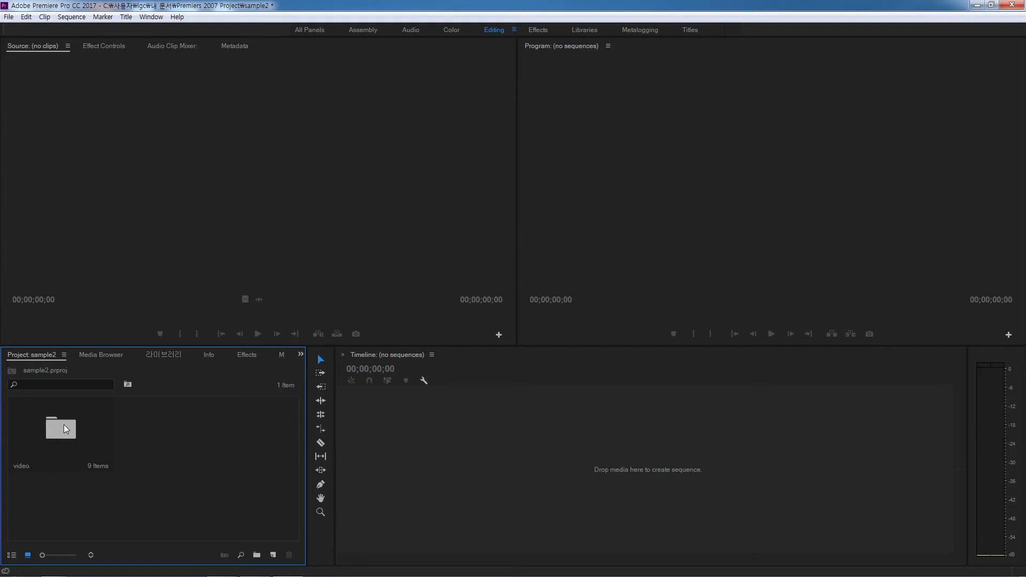
double_click(63, 424)
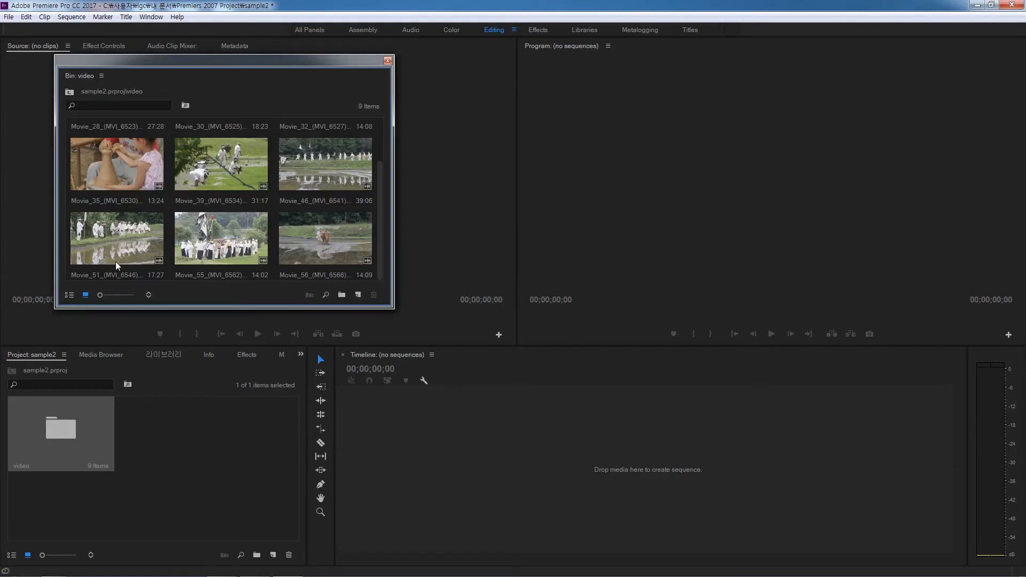
click(387, 61)
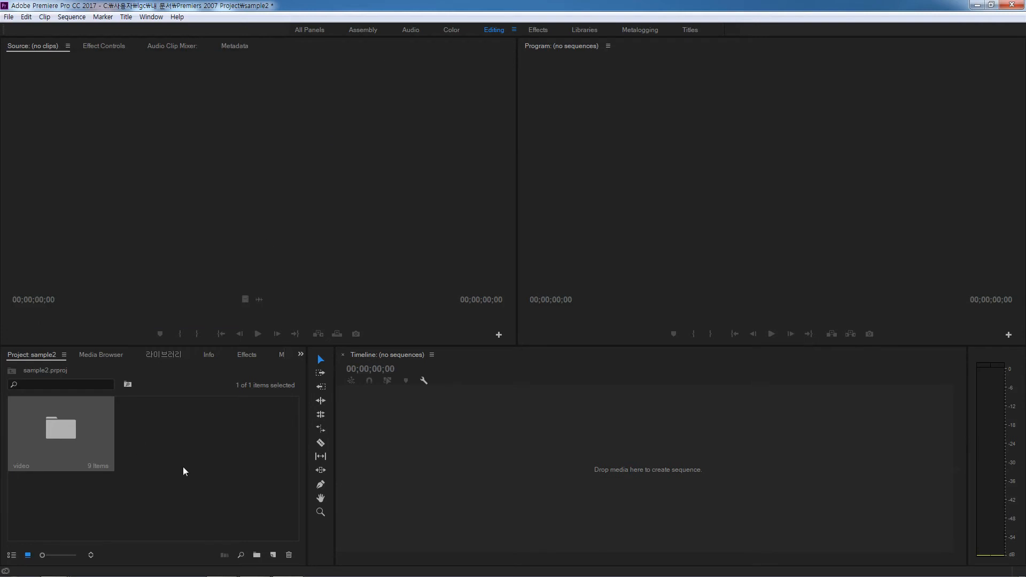
Open the video bin in place within the Project panel, maximized, and enlarge its clip thumbnails.
ctrl+double_click(65, 428)
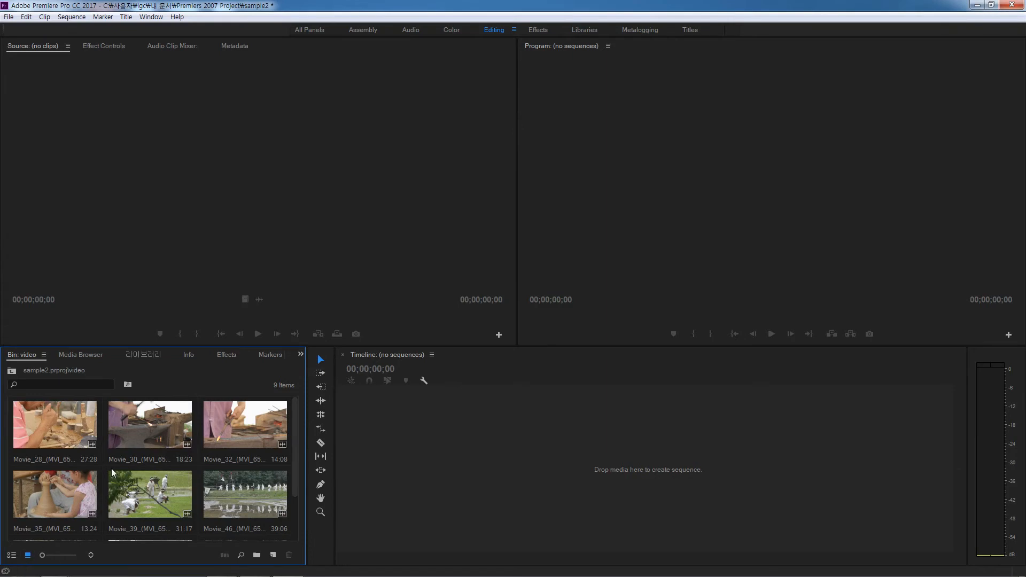
key(grave)
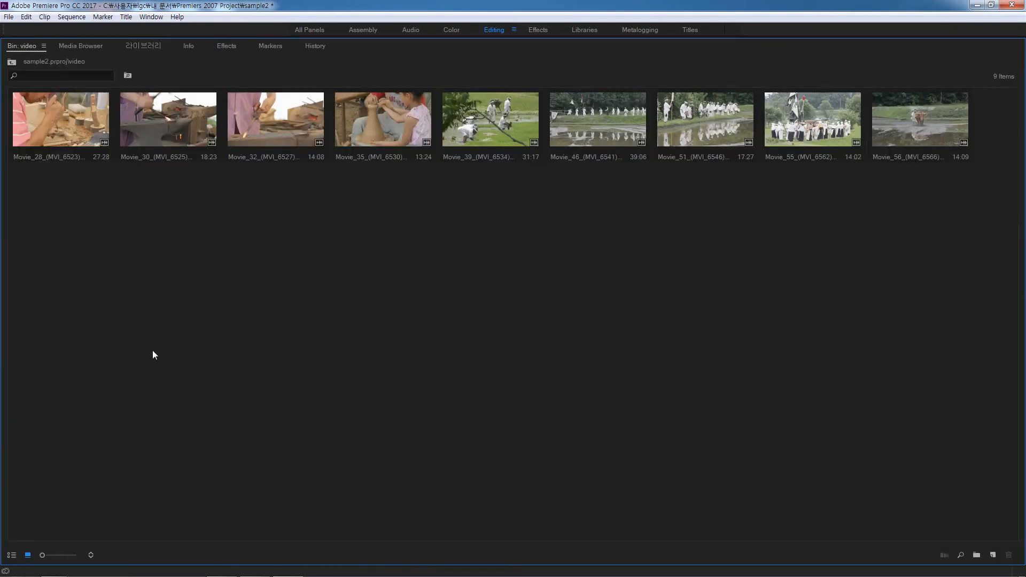
drag(44, 556, 55, 556)
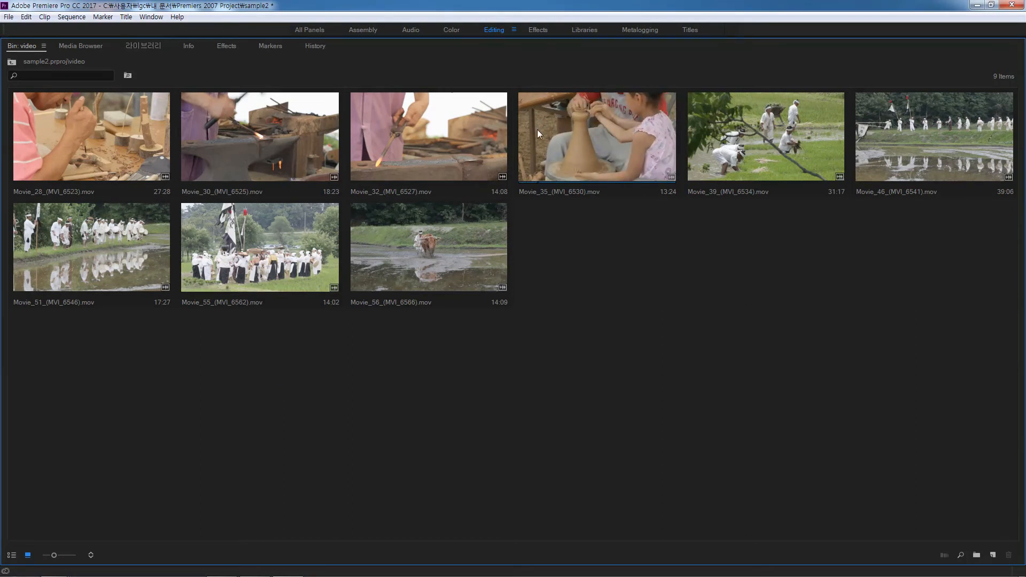
Preview the Movie_35_(MVI_6530).mov clip in the maximized video bin and restore the panel to its normal size.
click(598, 132)
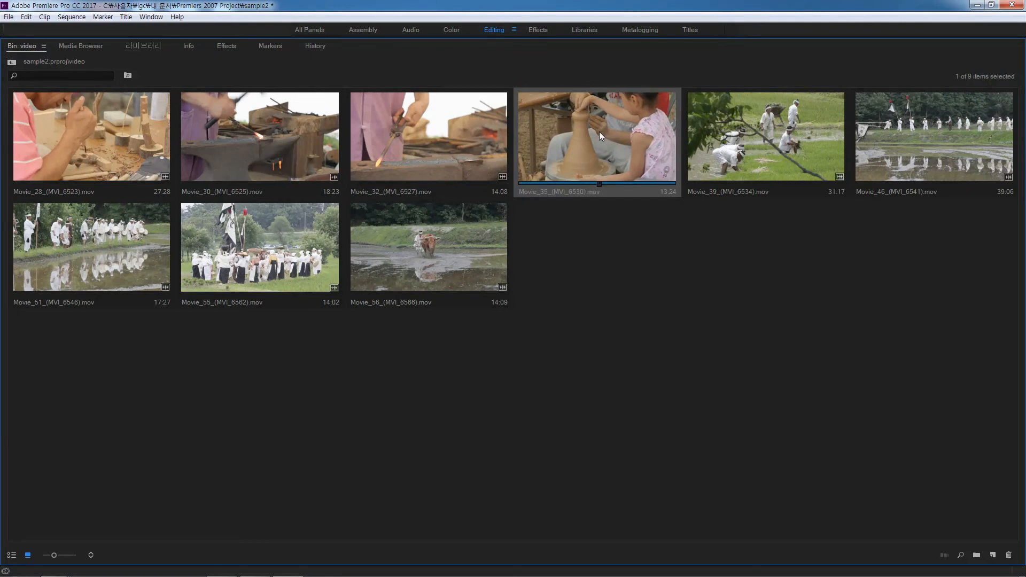
key(space)
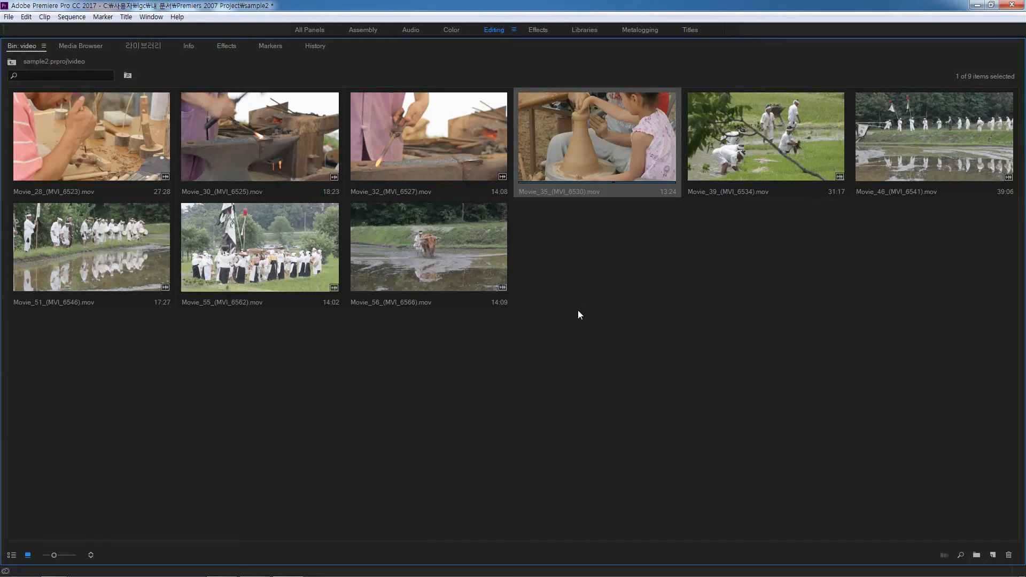
key(grave)
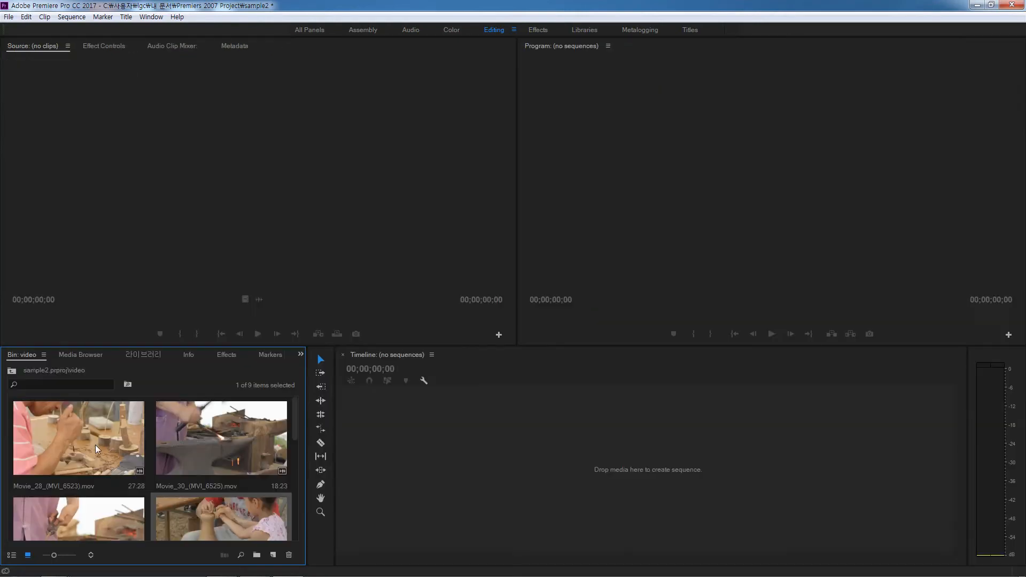
Go up to the project root, reopen the video bin, and load Movie_28_(MVI_6523).mov into the Source monitor.
click(12, 370)
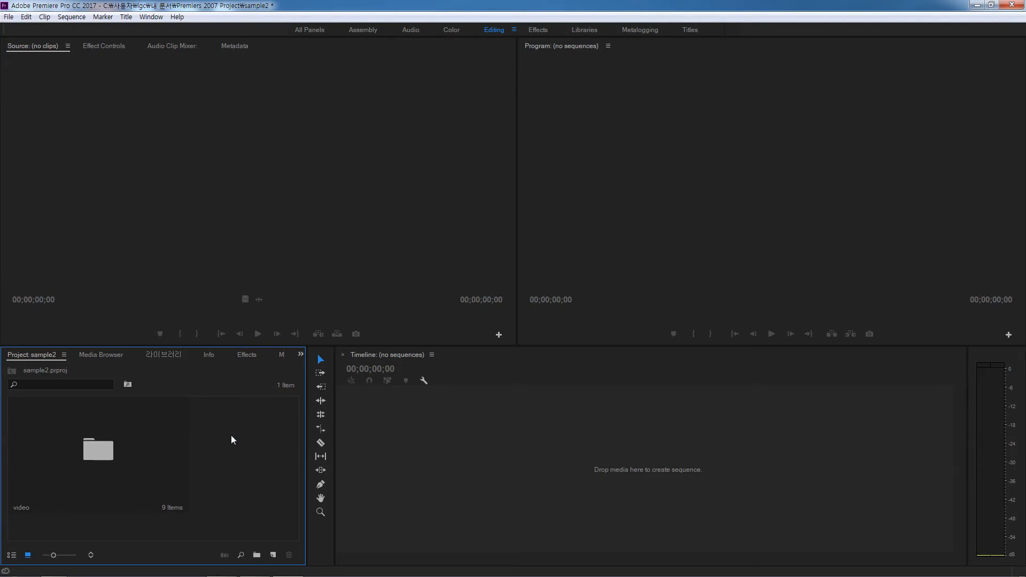
double_click(99, 450)
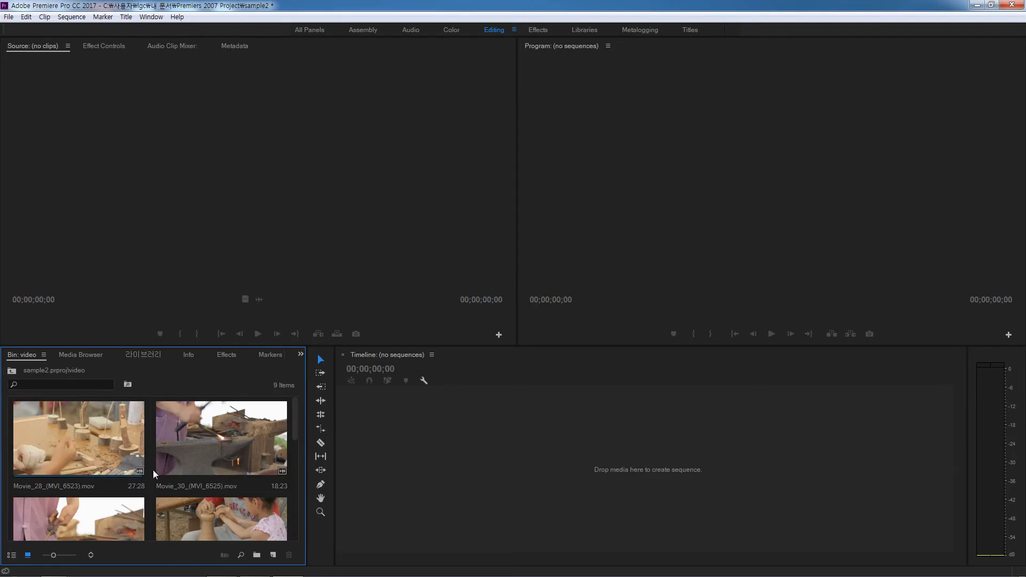
click(80, 445)
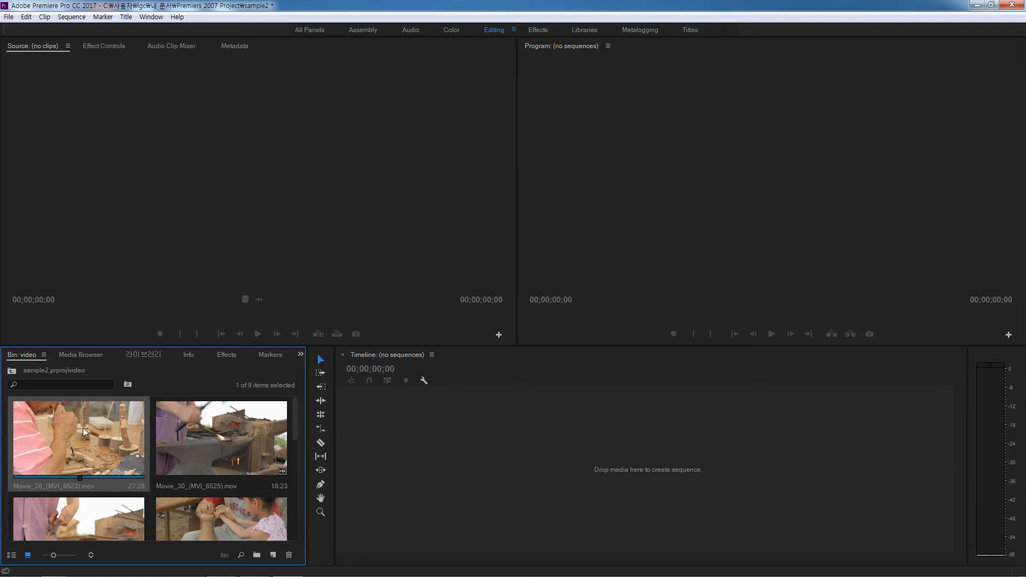
drag(82, 428, 155, 193)
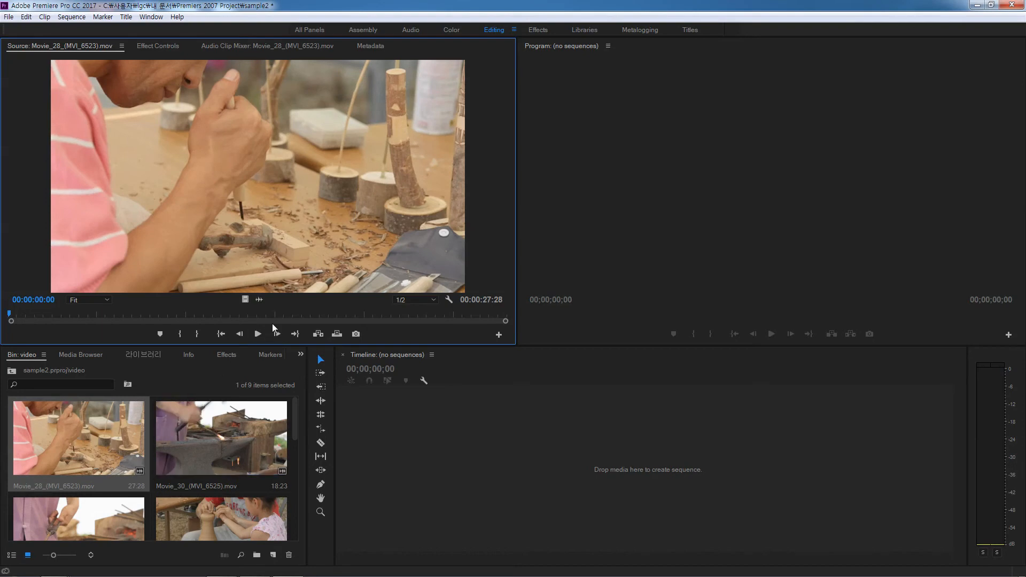
Play and stop Movie_28 in the Source monitor, and scrub its playhead to about 00:00:14:26.
click(258, 333)
click(259, 333)
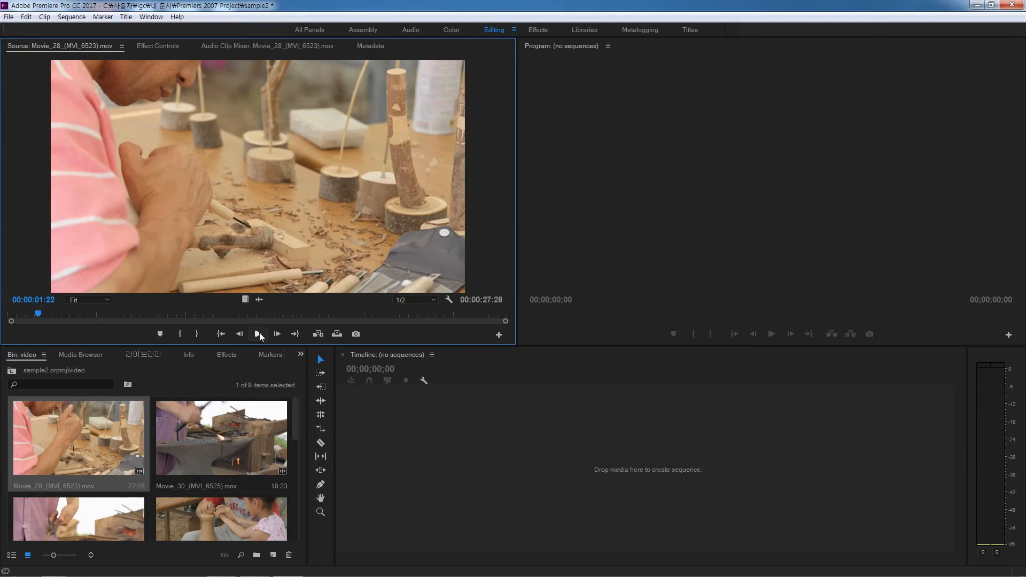
drag(37, 315, 274, 325)
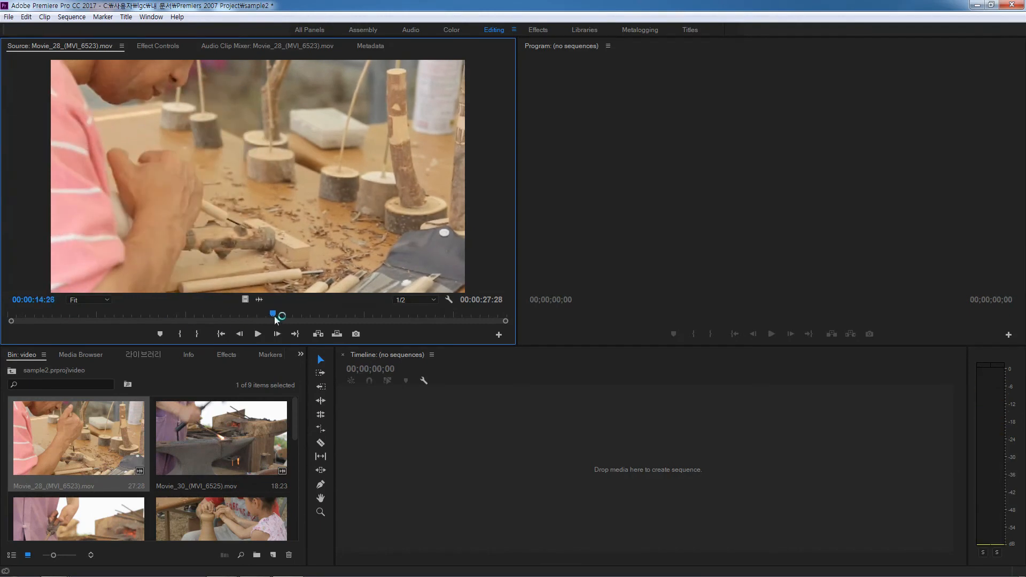
Load Movie_30_(MVI_6525).mov from the video bin into the Source monitor and scrub to about 00:00:07:20.
double_click(229, 441)
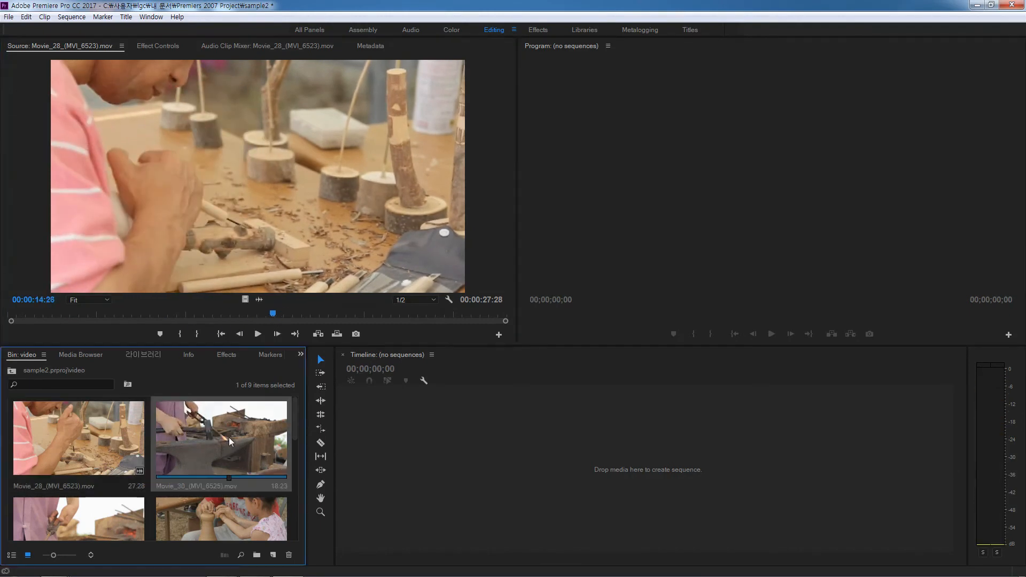
drag(283, 319, 210, 314)
click(121, 46)
click(87, 47)
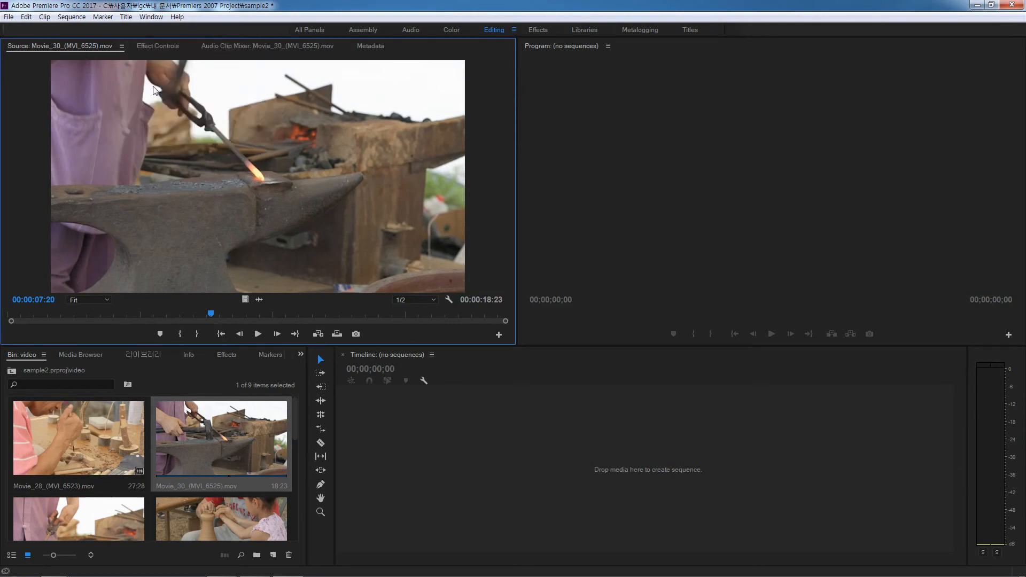
Switch the Source monitor to the loaded Movie_28 clip and back to Movie_30.
click(123, 45)
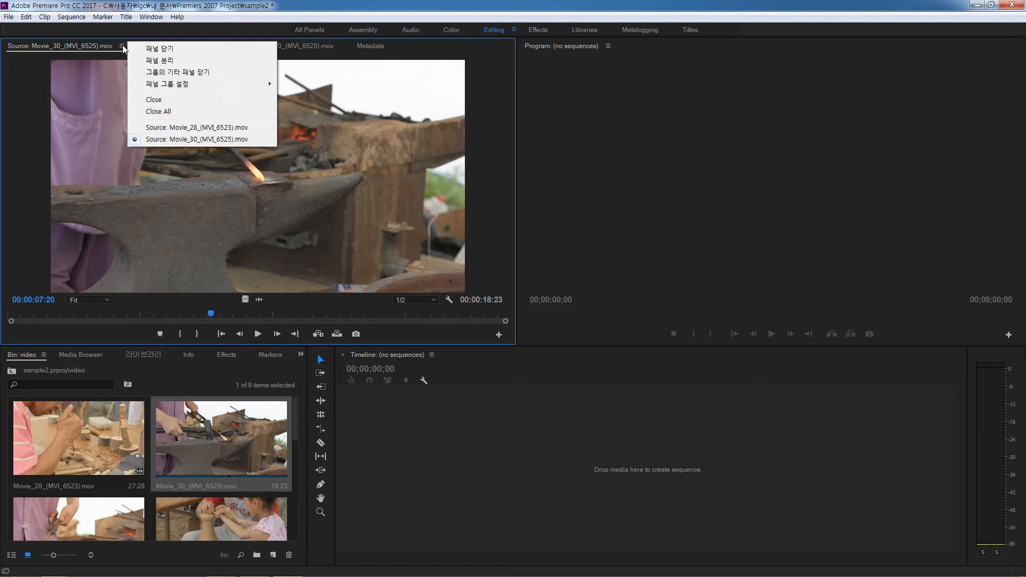
click(172, 128)
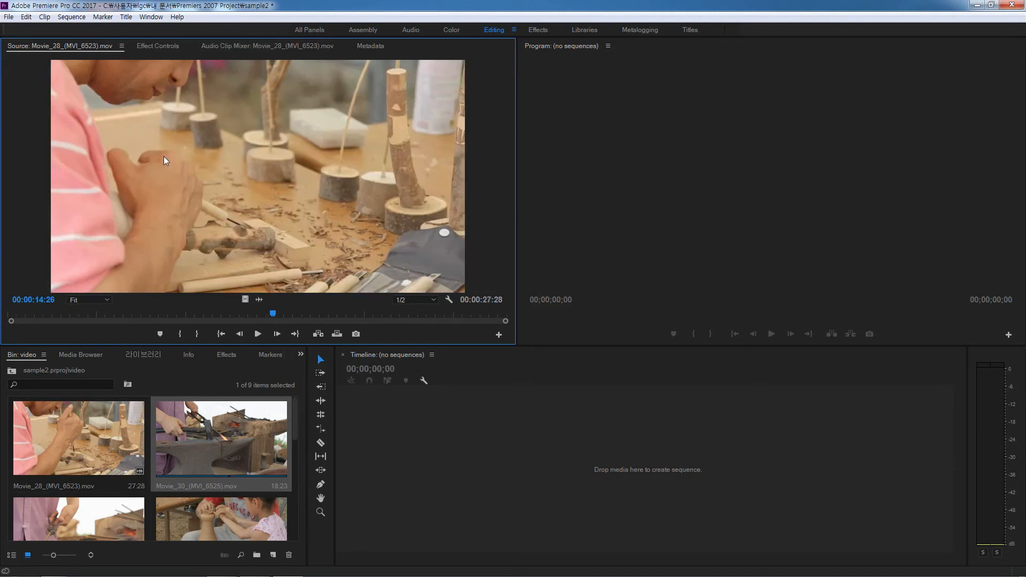
click(122, 46)
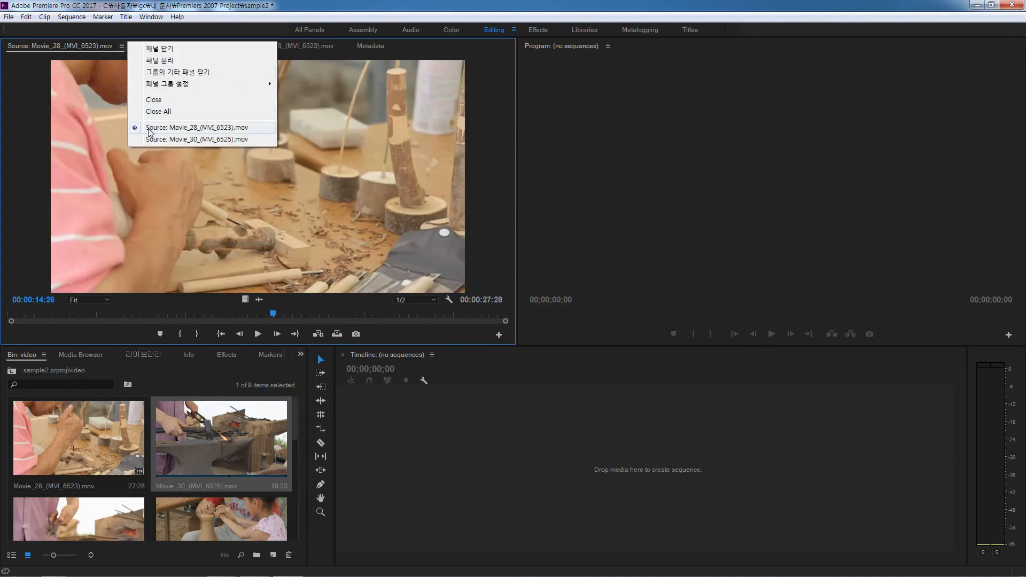
click(158, 140)
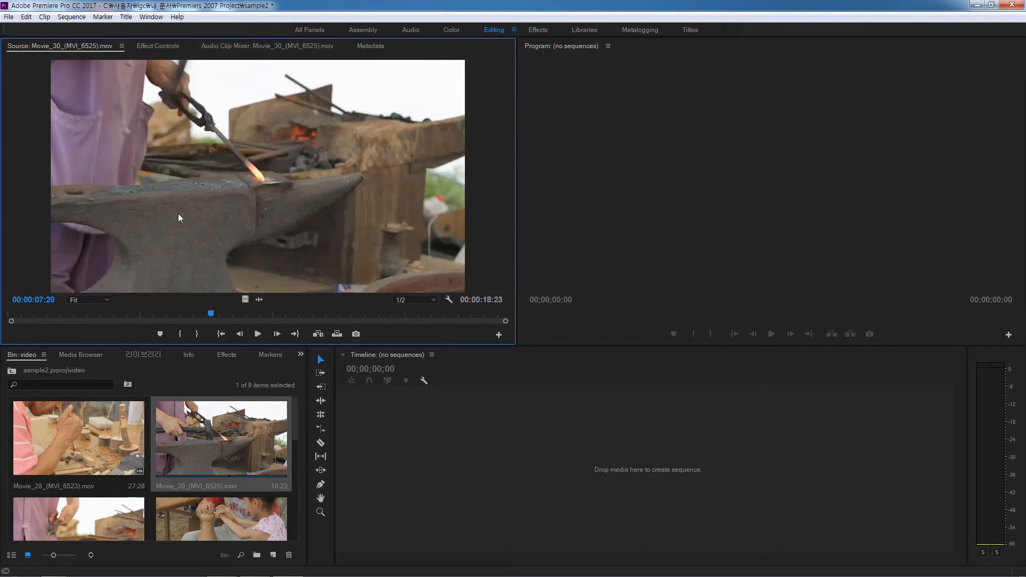
Close all clips in the Source monitor, then reload Movie_30_(MVI_6525).mov and scrub it to about 00:00:06:17.
click(122, 46)
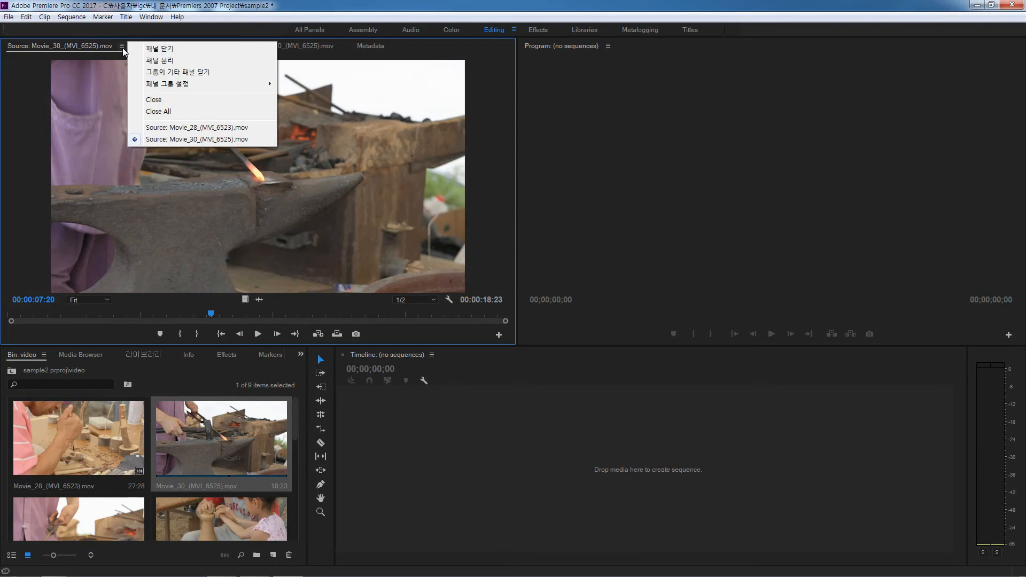
click(157, 110)
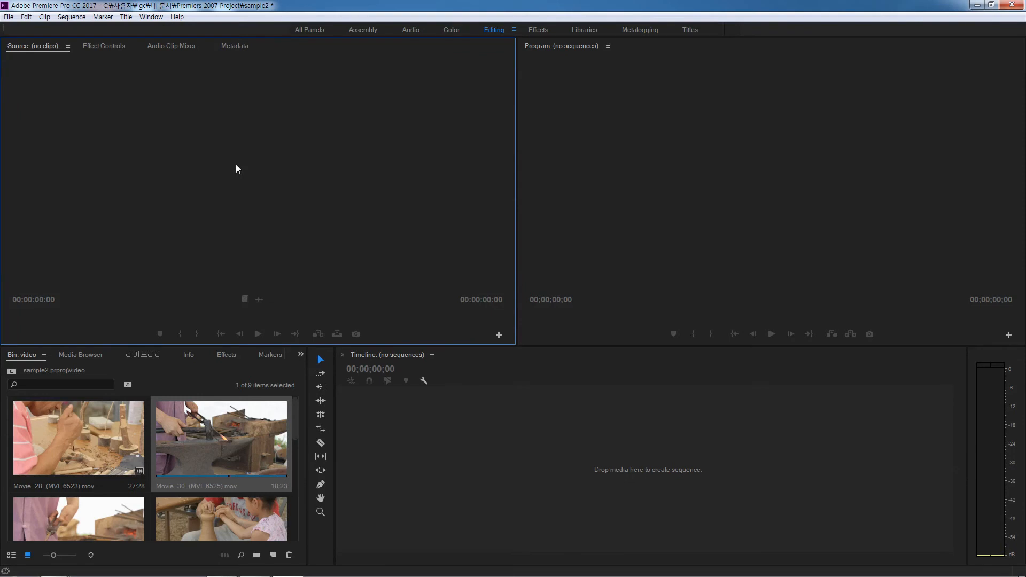
double_click(223, 438)
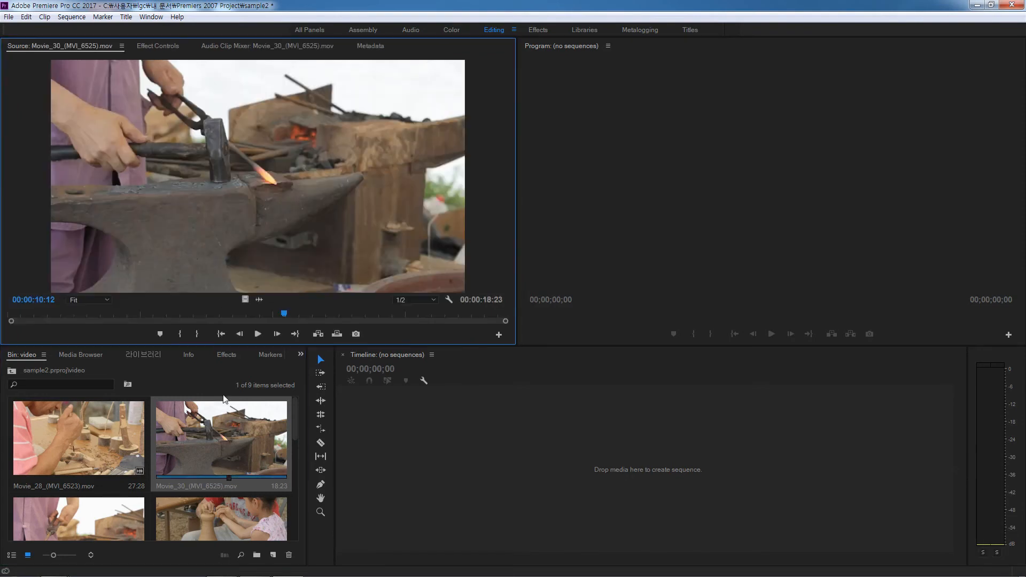
drag(283, 314, 183, 316)
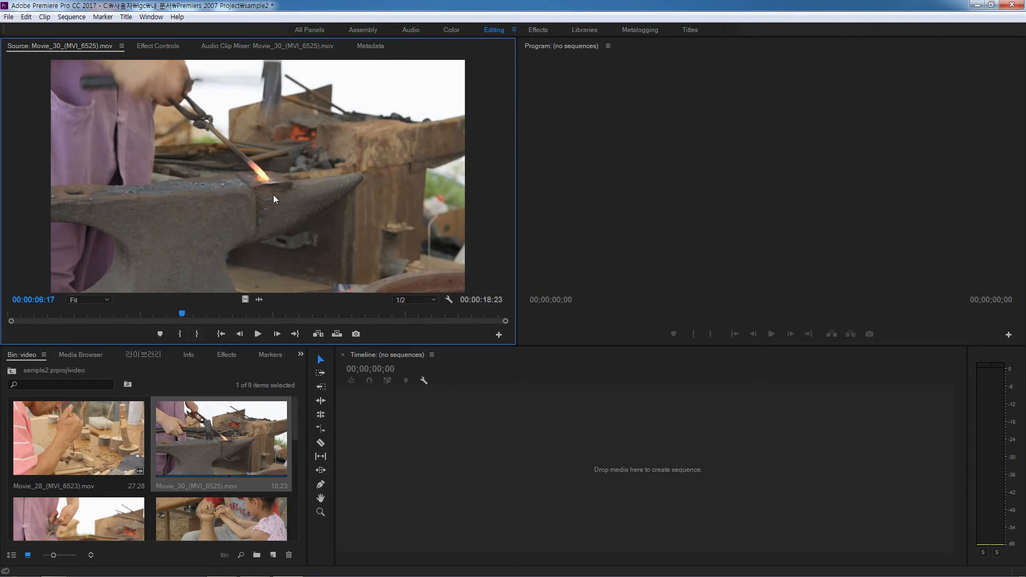
Go up to the project root, switch the Project panel to list view, and collapse the video bin.
click(12, 371)
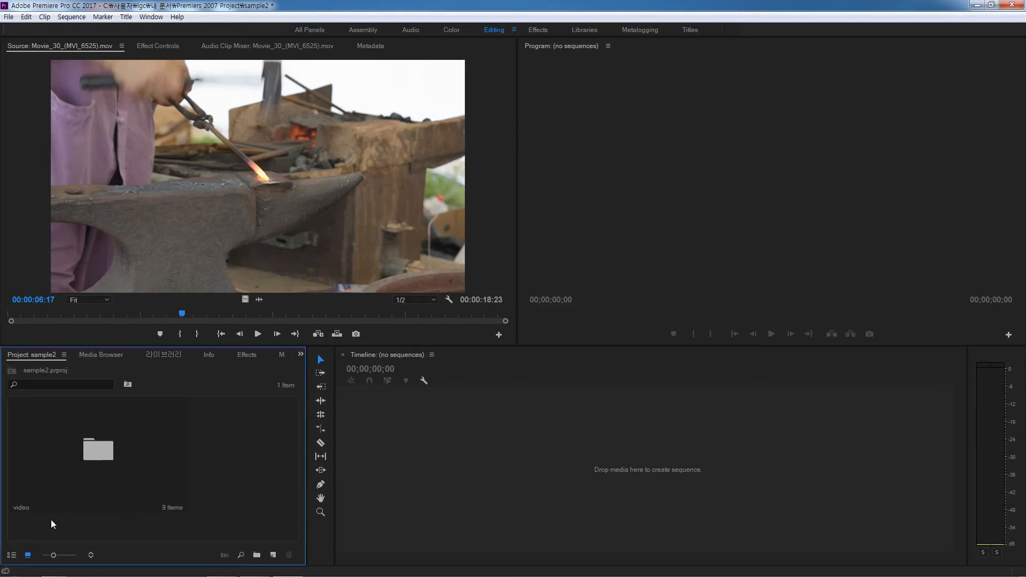
click(12, 555)
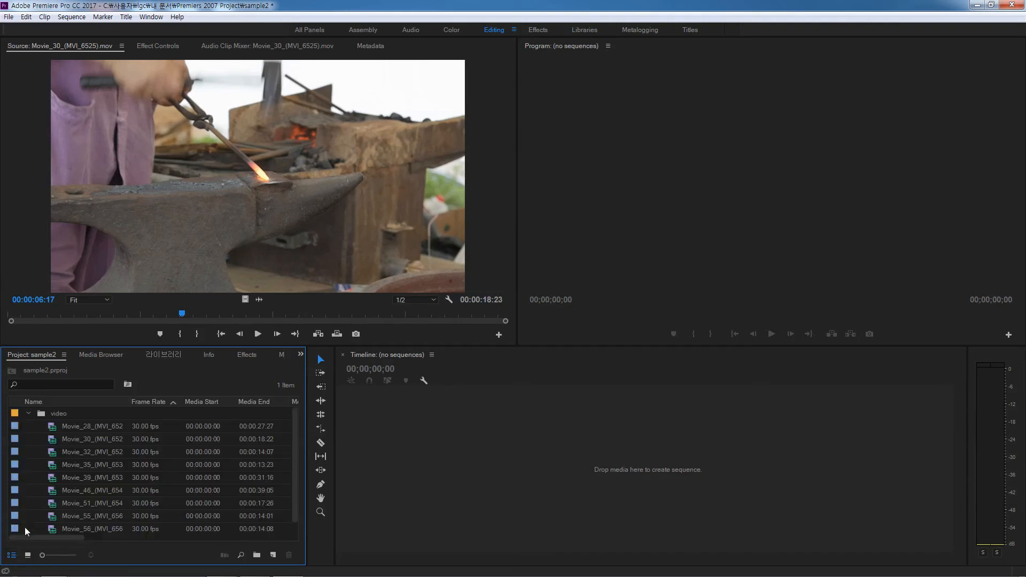
click(28, 413)
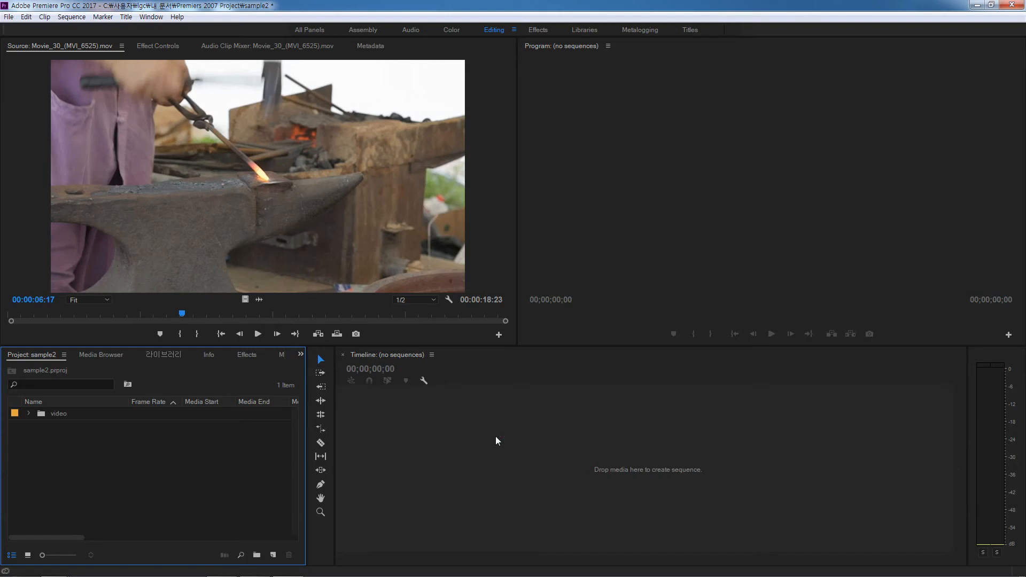
Create a sequence from the Source monitor's Movie_30 clip by placing it in the empty timeline.
drag(316, 191, 442, 435)
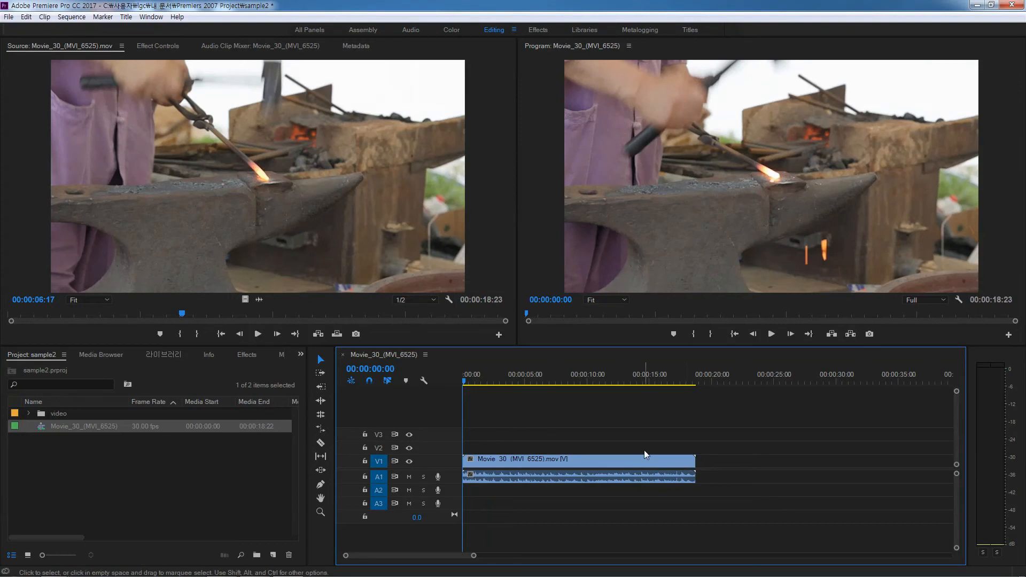
key(equal)
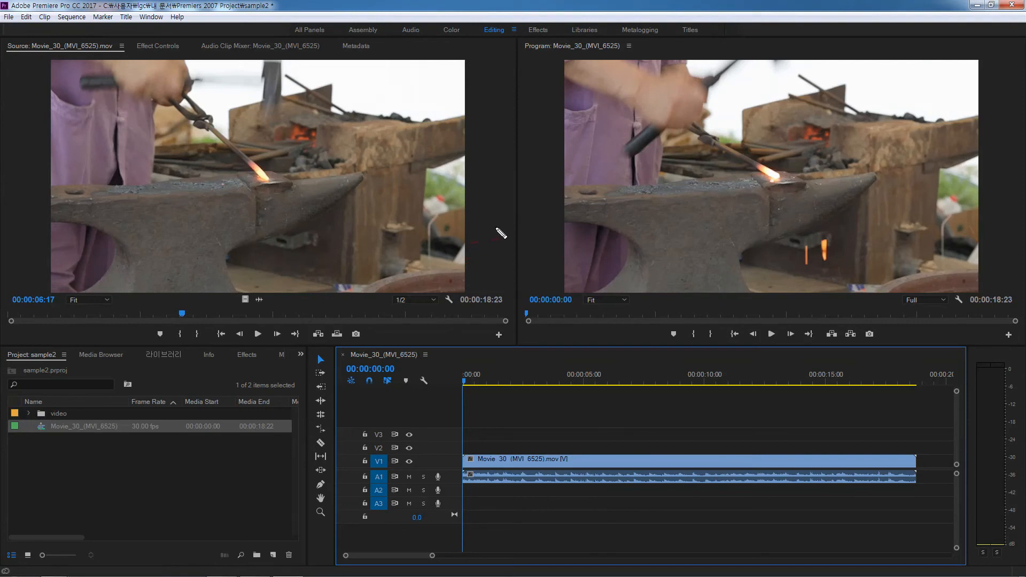
mouse_move(492, 216)
mouse_down()
mouse_move(536, 249)
mouse_move(526, 255)
mouse_up()
key(Escape)
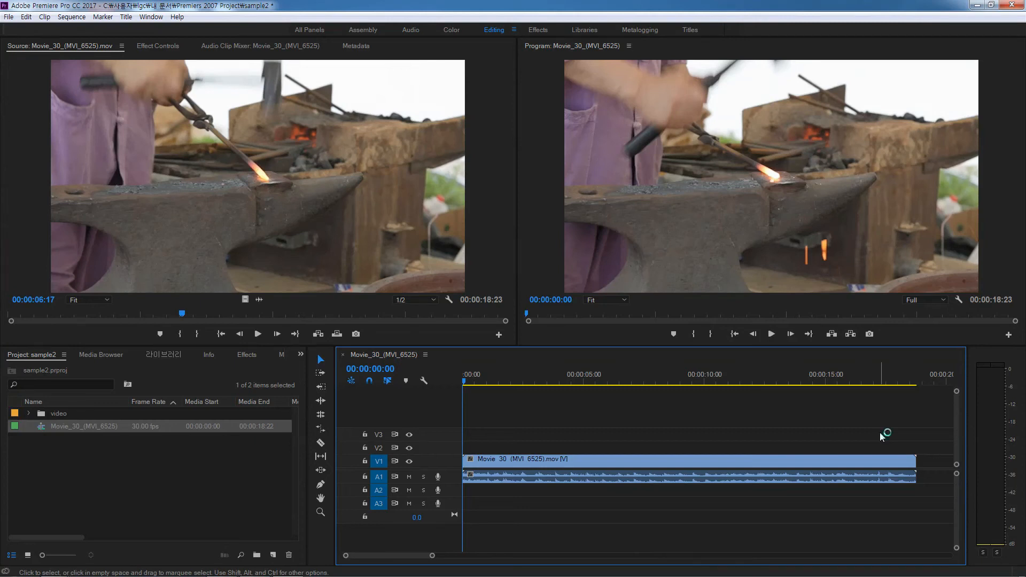
Zoom the timeline in and out to compare scales, ending with the whole Movie_30 clip nearly filling it.
key(minus)
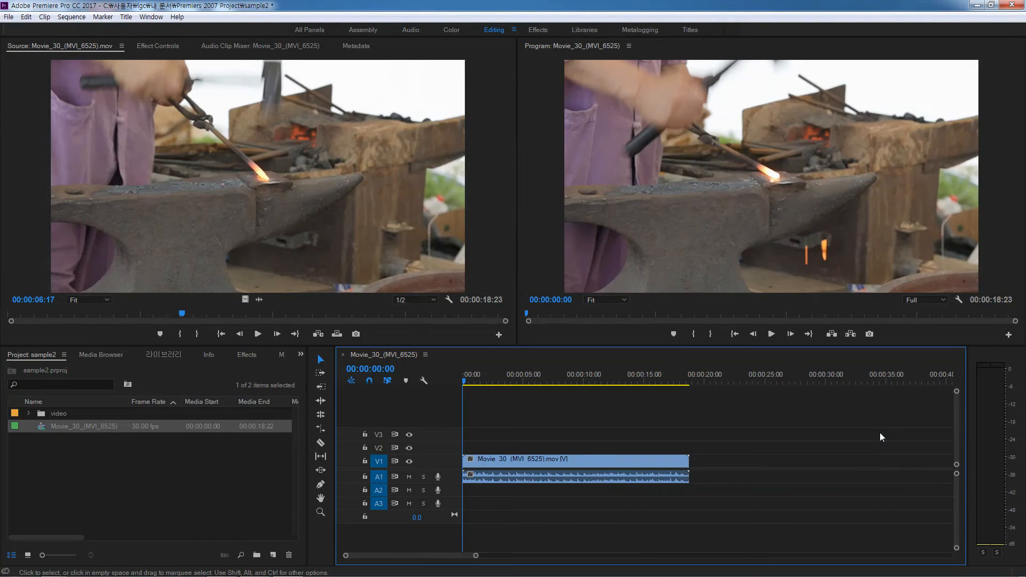
key(equal)
key(equal)
key(equal)
key(equal)
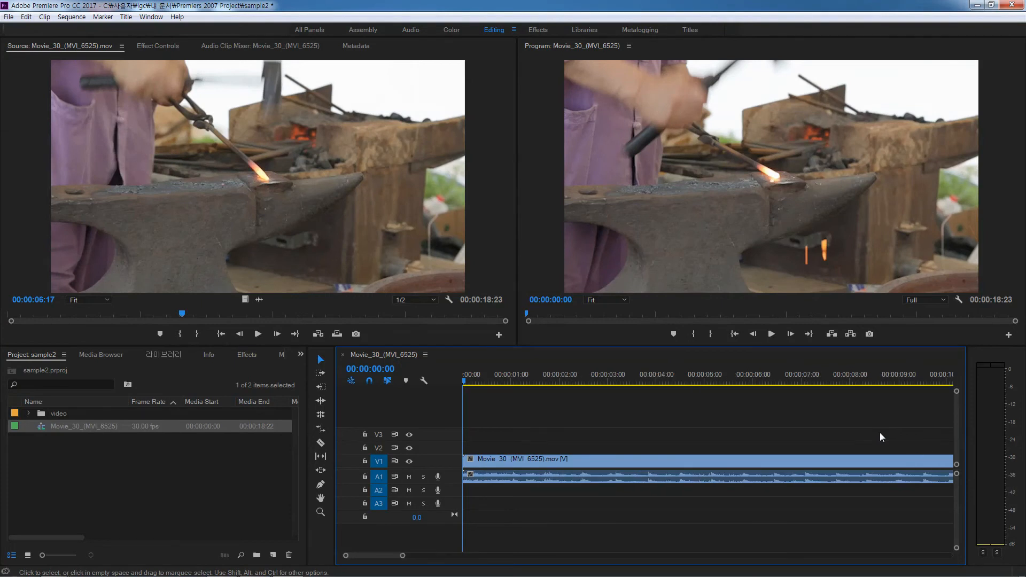
key(minus)
key(minus)
key(minus)
key(minus)
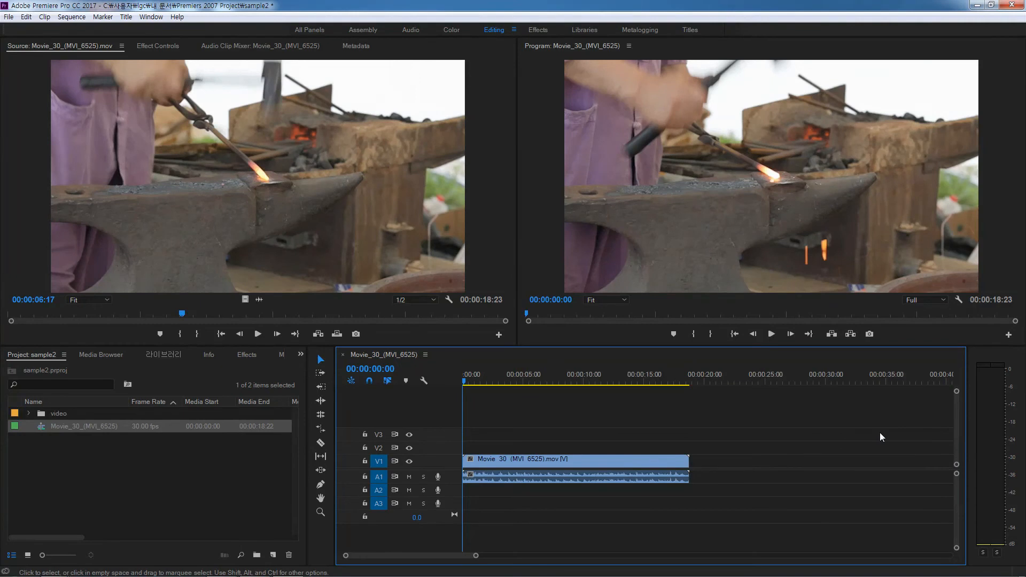
mouse_move(476, 556)
mouse_down()
mouse_move(463, 557)
mouse_move(481, 554)
mouse_up()
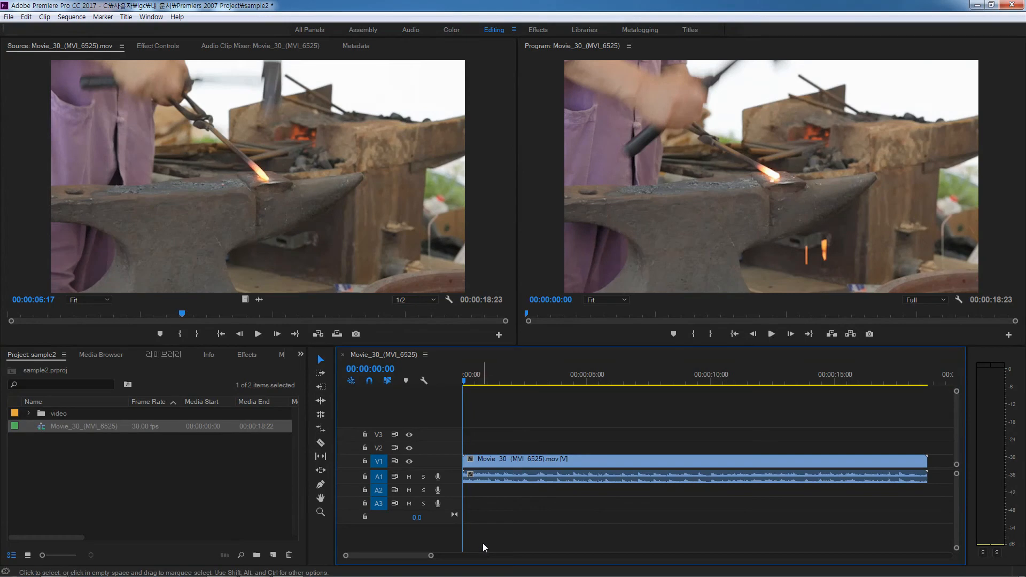
Move the sequence playhead to 00:00:05:08 and widen the Source monitor against the Program monitor.
drag(465, 383, 593, 396)
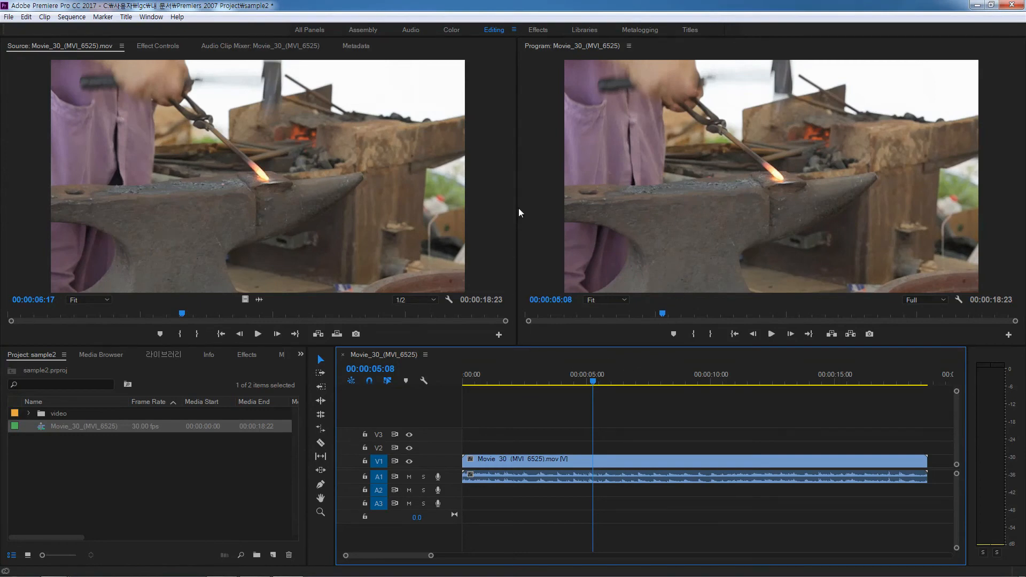
drag(517, 208, 560, 225)
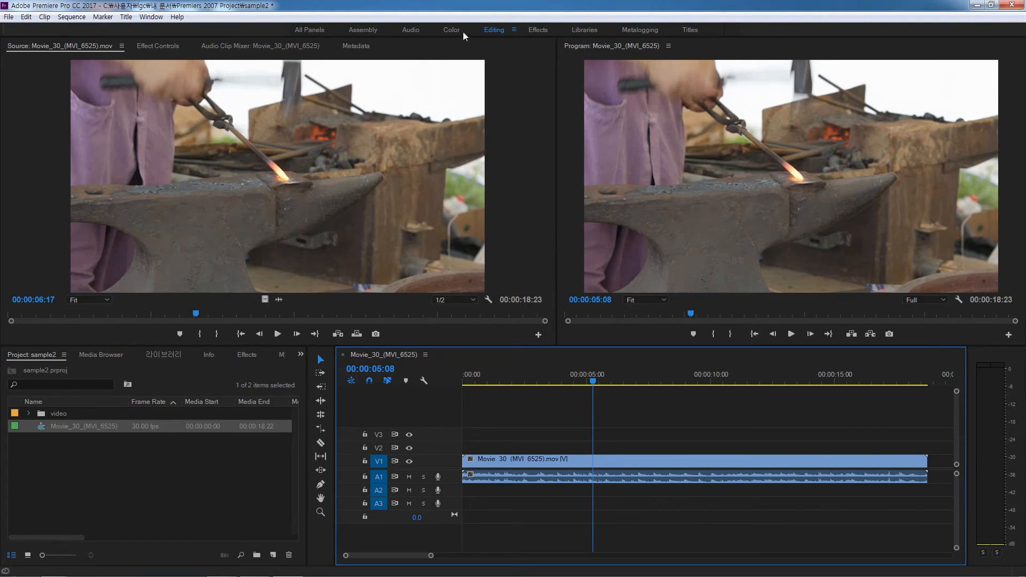
Switch to the Audio workspace.
click(152, 17)
mouse_move(160, 30)
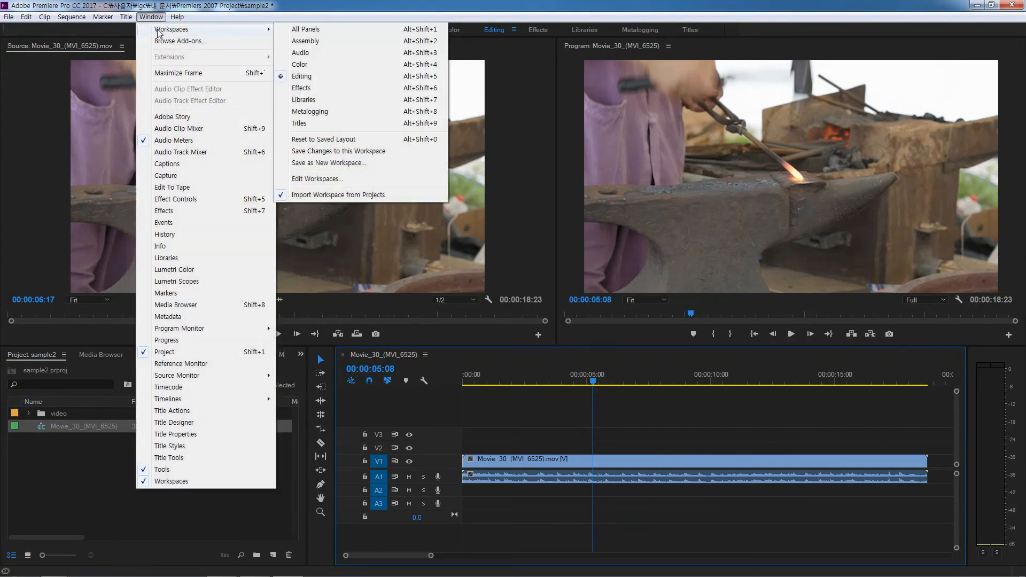
click(339, 54)
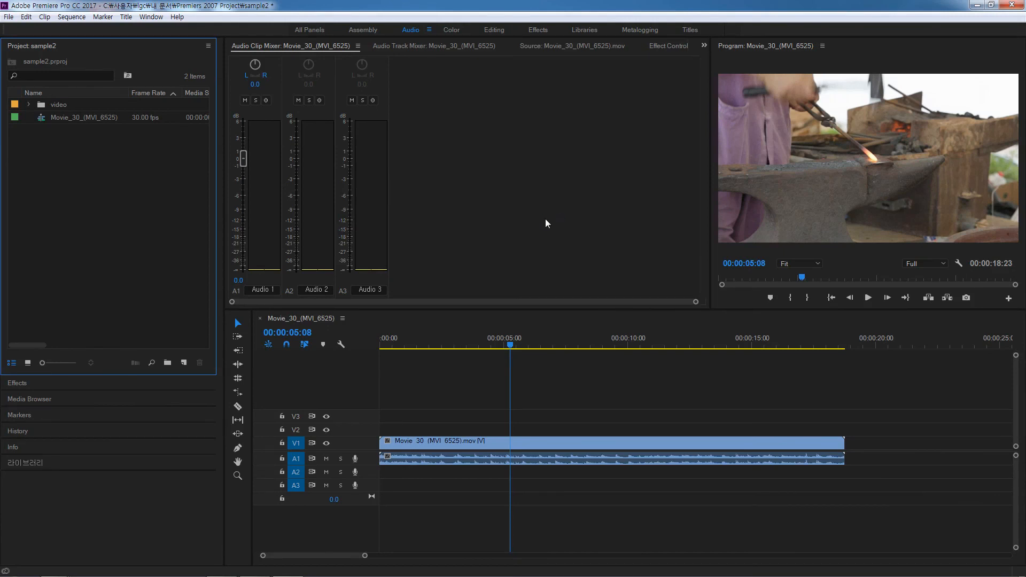
Switch to the Effects workspace, and from there to the Editing workspace.
click(153, 17)
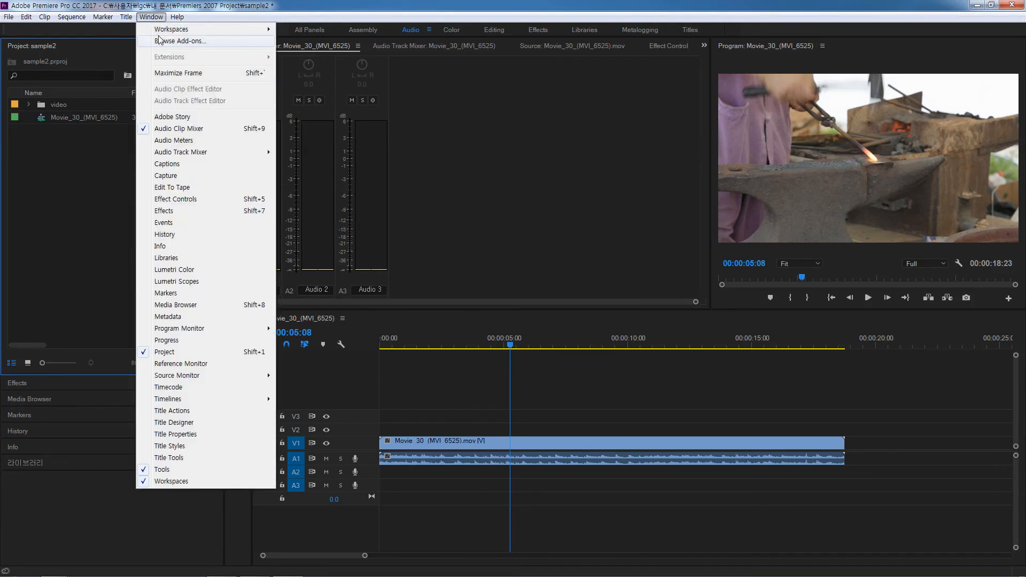
mouse_move(168, 29)
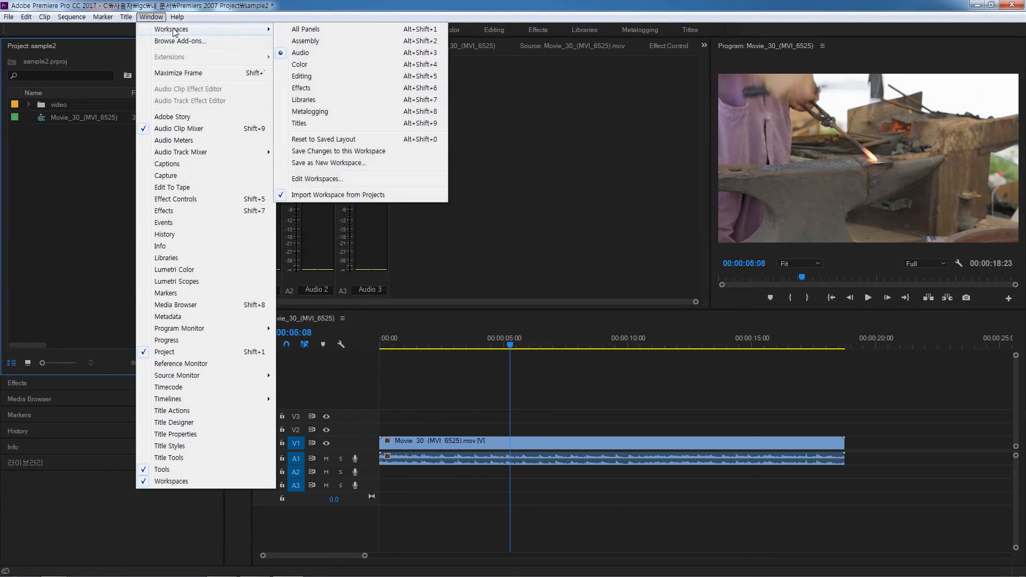
click(302, 87)
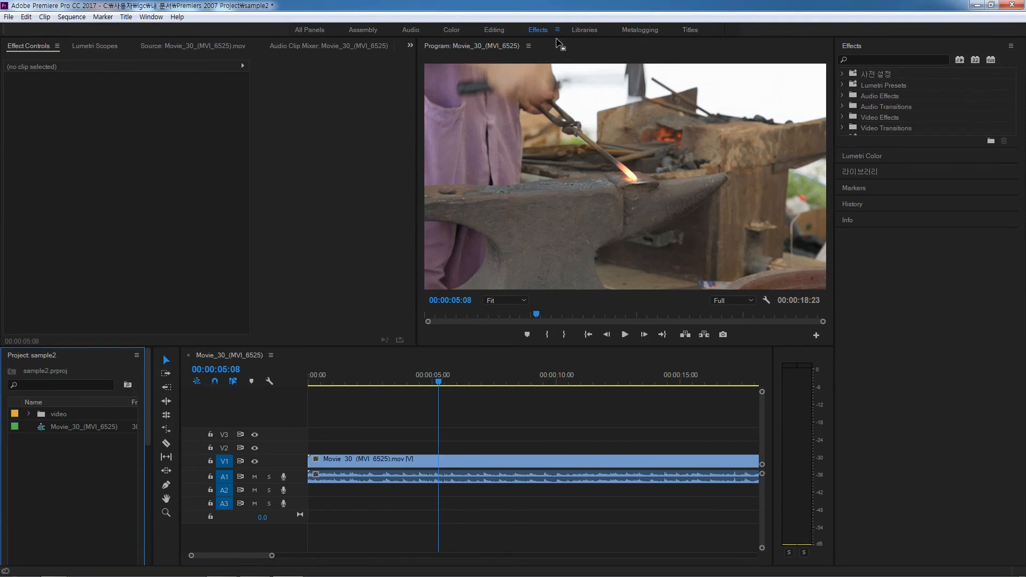
click(494, 30)
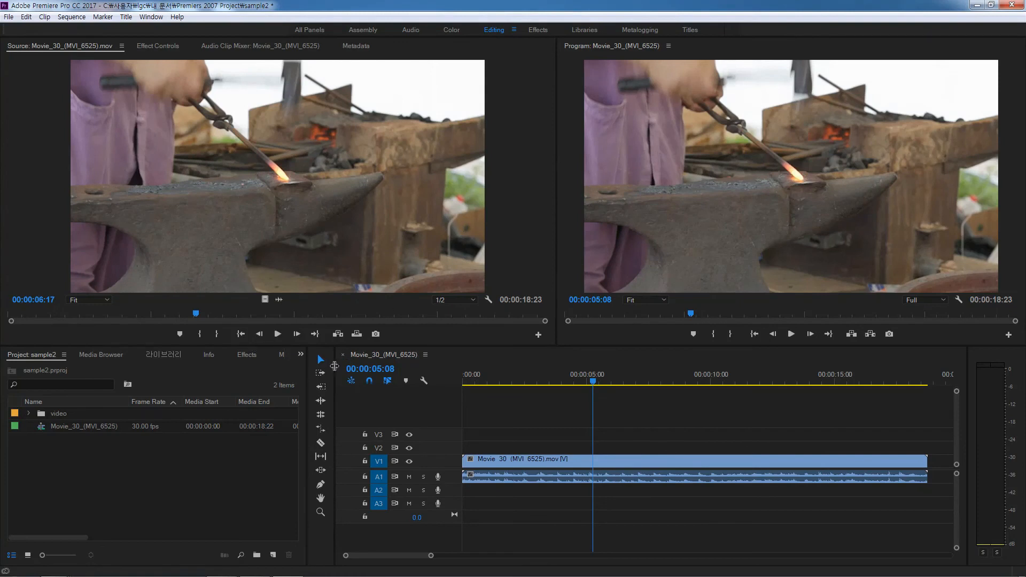
Widen the Tools panel by narrowing the timeline and Project panel, and reset the Editing workspace to its saved layout.
drag(335, 368, 426, 363)
drag(307, 373, 220, 374)
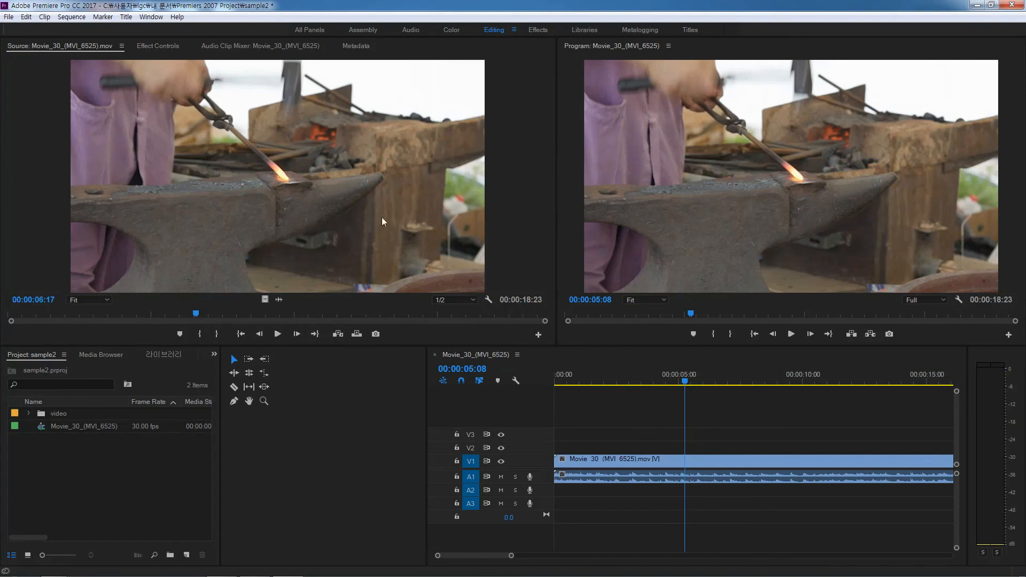
click(151, 17)
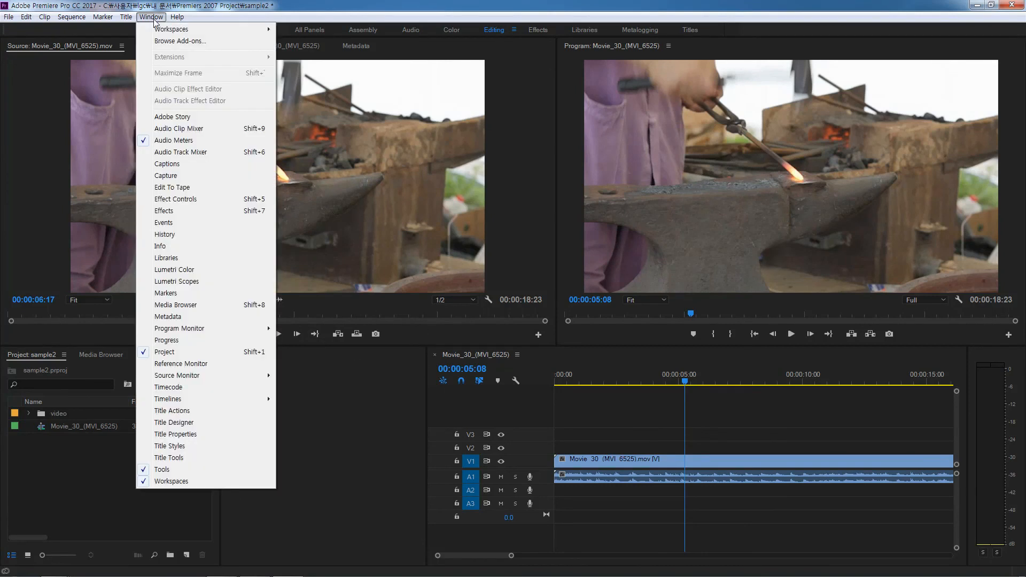
mouse_move(212, 35)
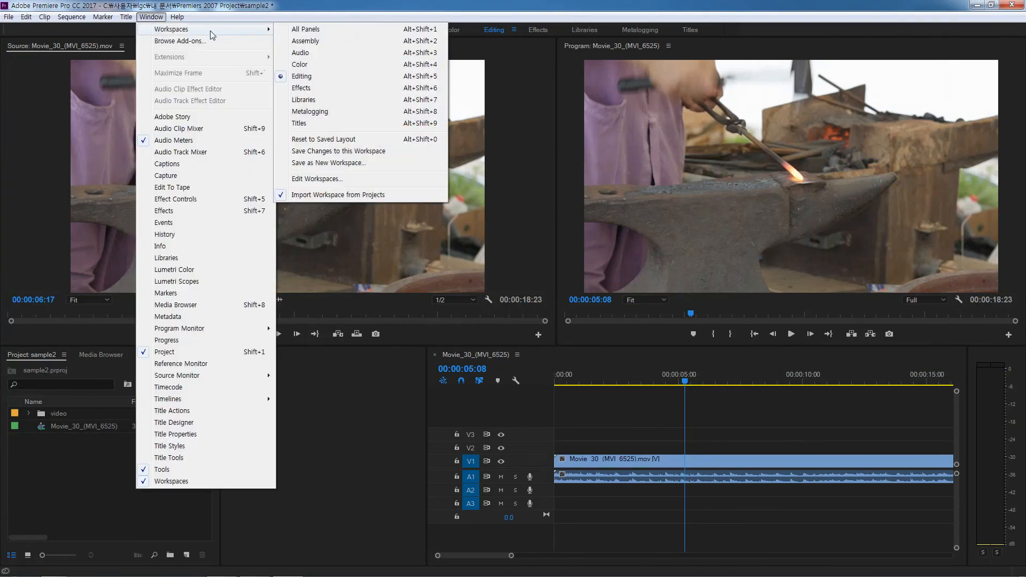
click(343, 139)
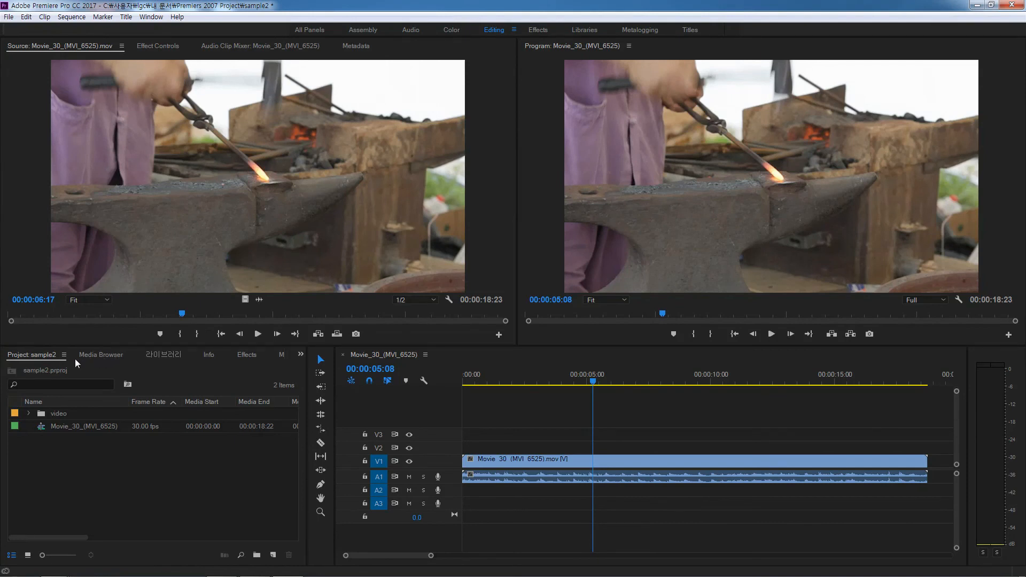
Dock the Project panel as its own column left of the Source monitor, and resize the panels to widen the timeline and Source monitor.
drag(28, 354, 17, 223)
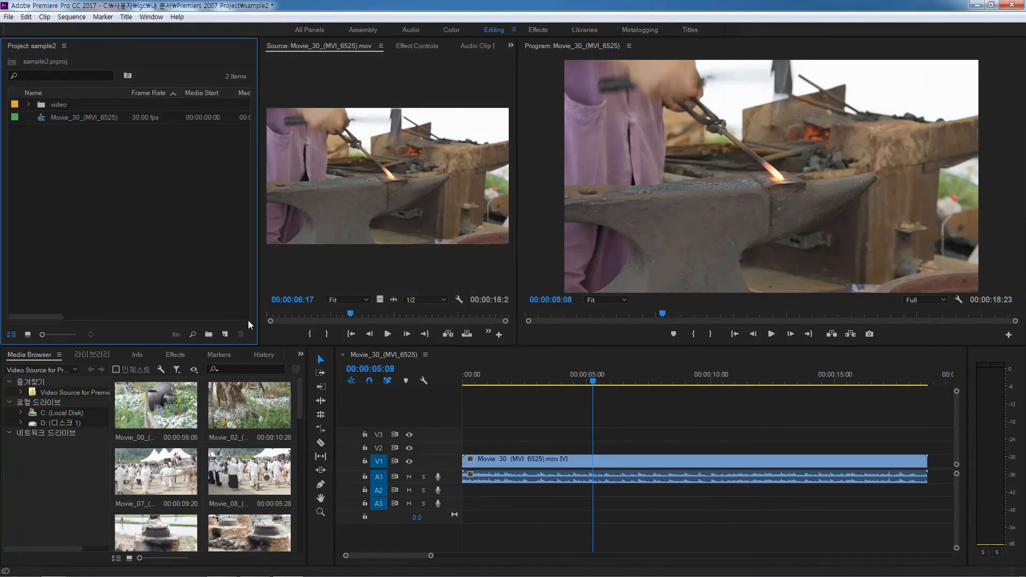
drag(307, 376, 259, 382)
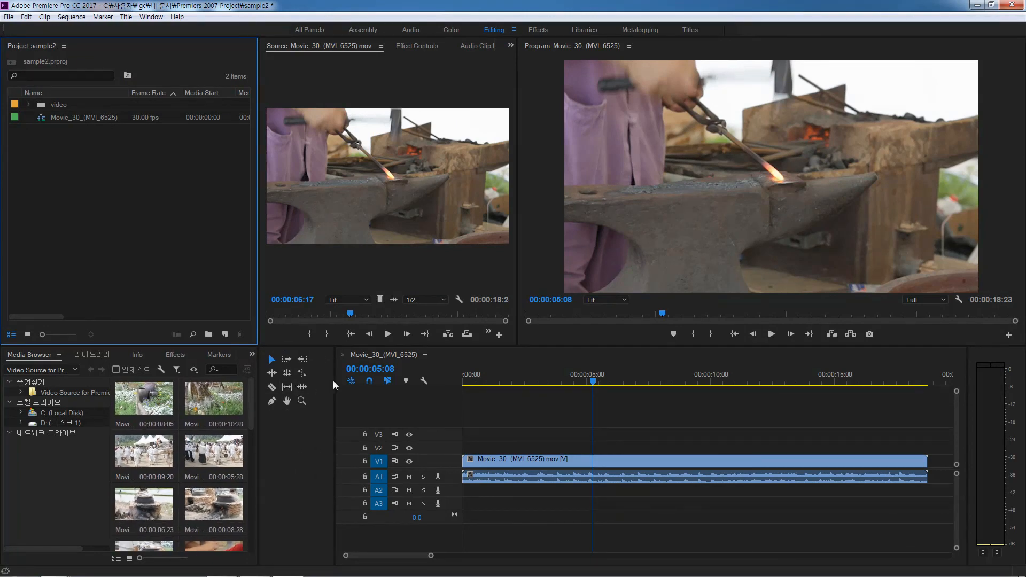
drag(333, 381, 291, 389)
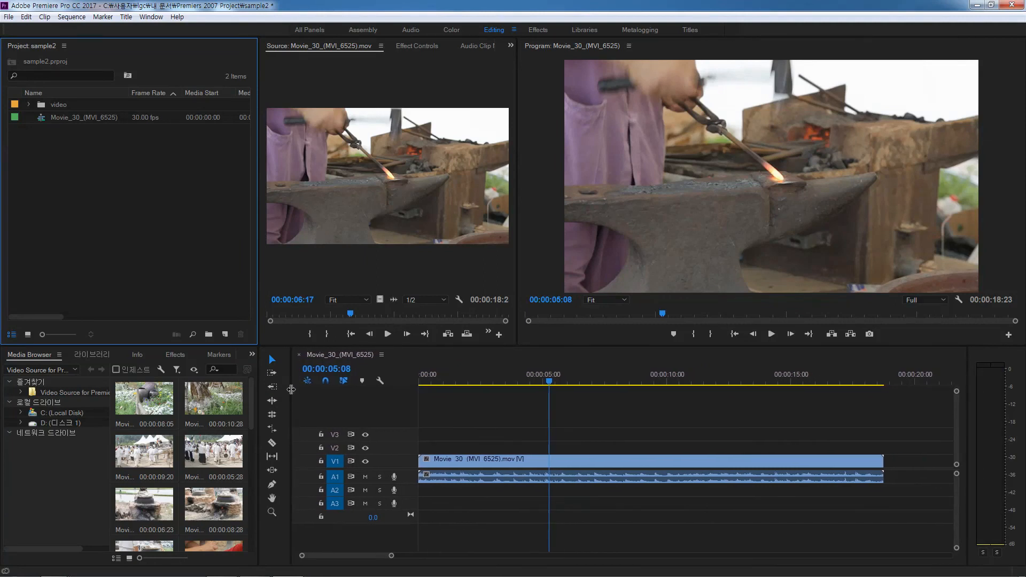
drag(516, 236, 645, 236)
drag(640, 237, 640, 237)
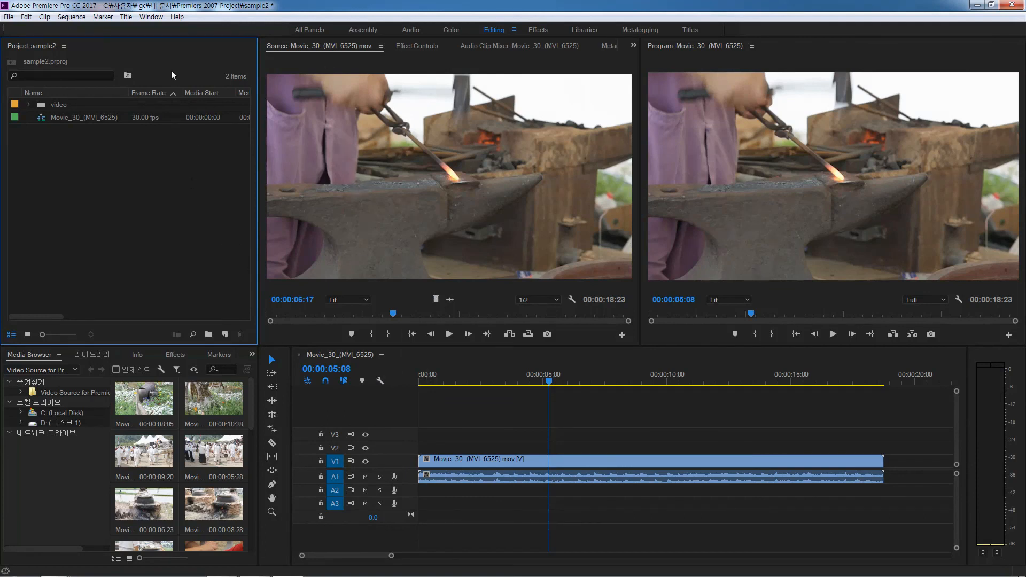
Save the current panel arrangement as a new workspace named Nstart.
click(157, 17)
mouse_move(169, 30)
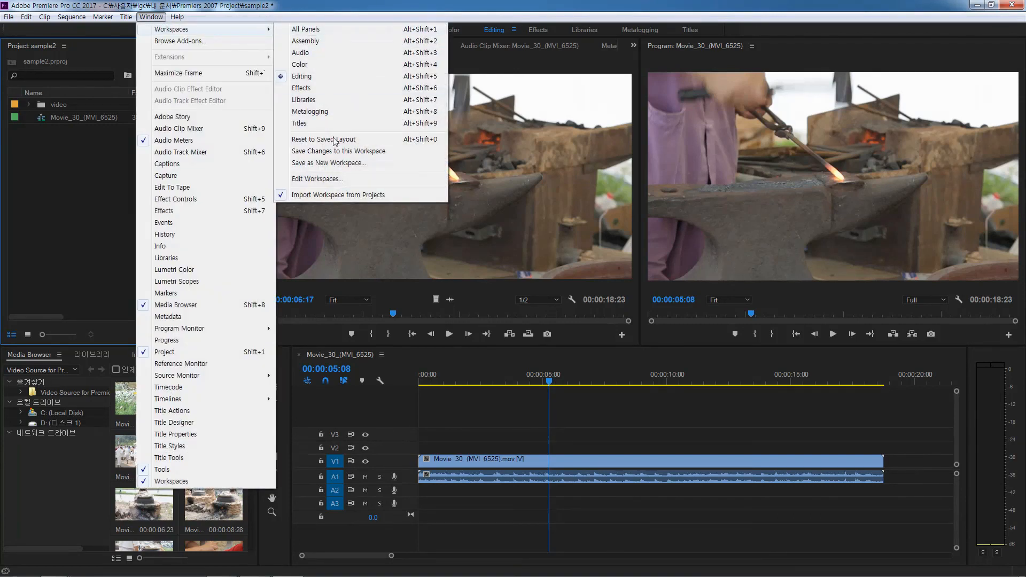
click(354, 163)
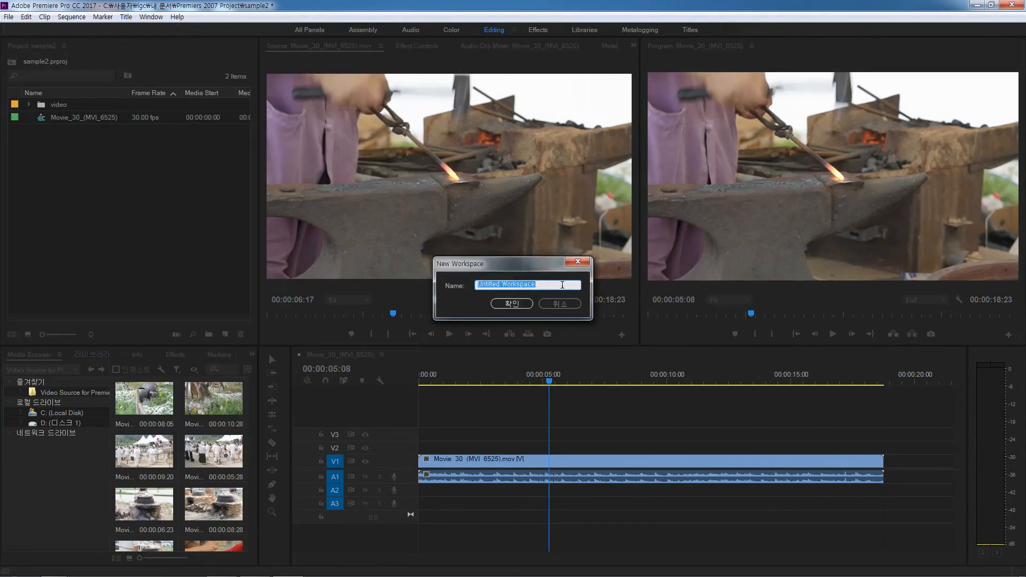
text(ㅜㄴㅅ)
key(BackSpace)
key(BackSpace)
key(BackSpace)
text(Nstart)
click(512, 304)
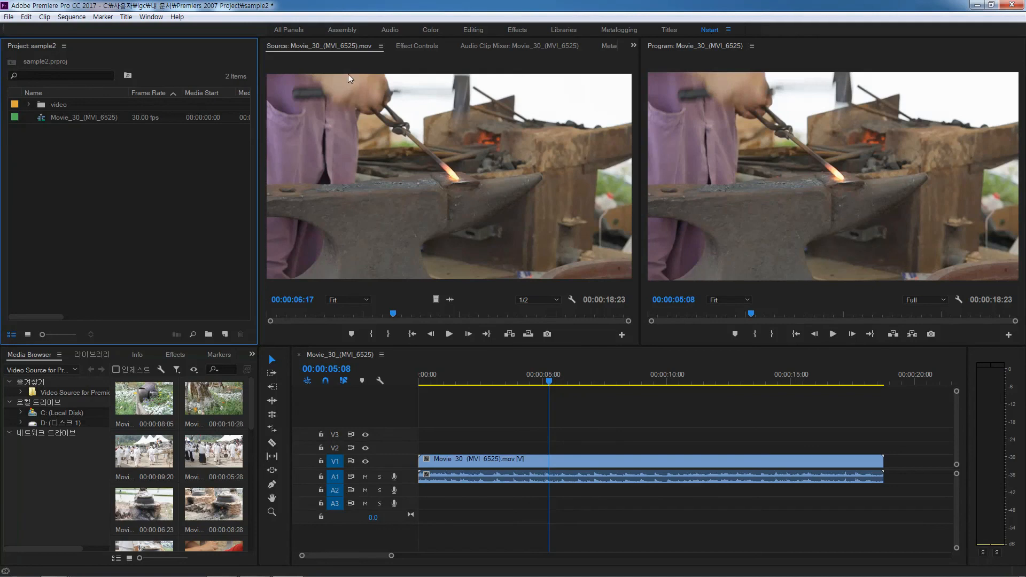
Switch to the Audio workspace and return to the custom Nstart workspace.
click(156, 18)
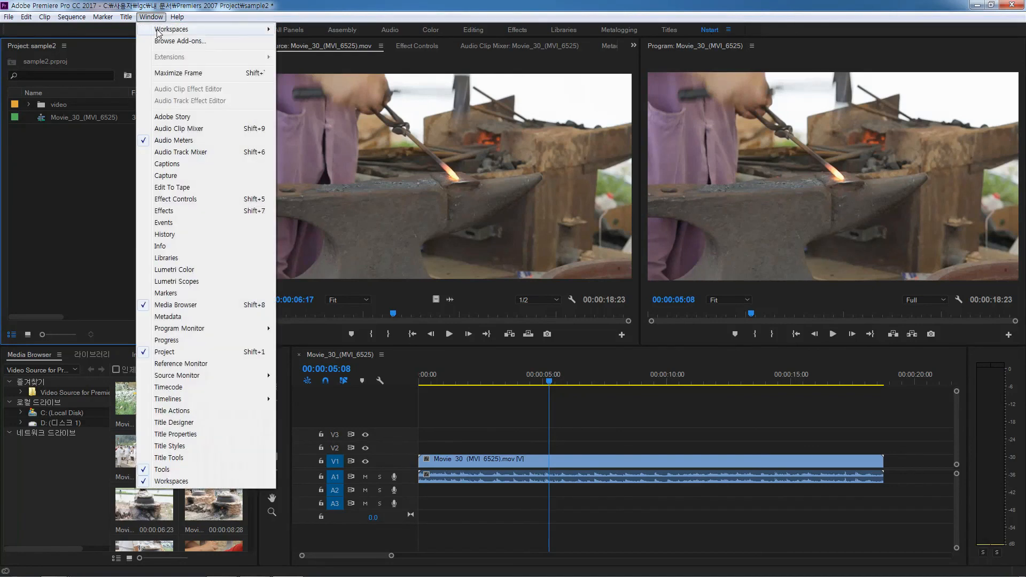
mouse_move(158, 30)
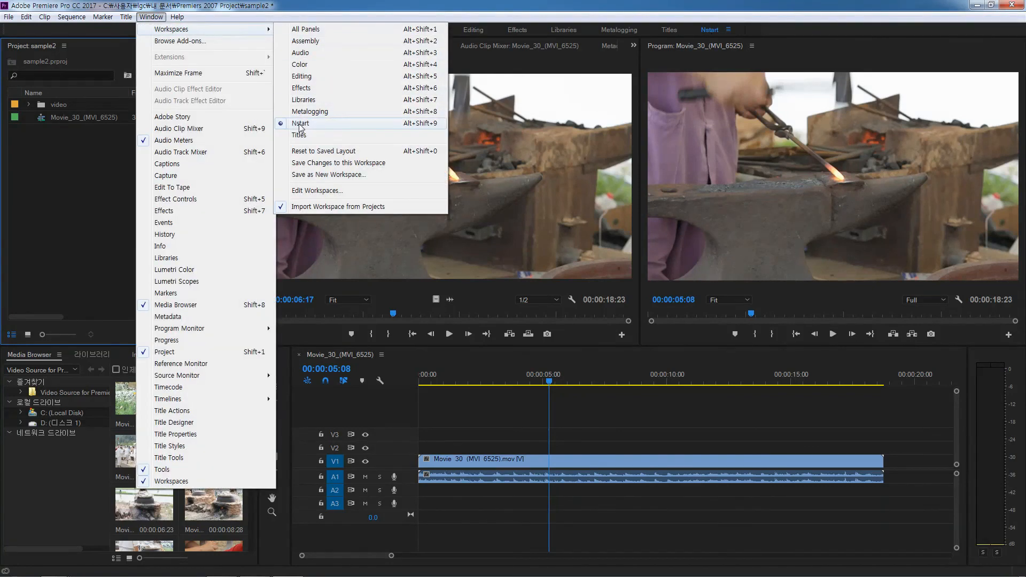
click(323, 123)
click(302, 52)
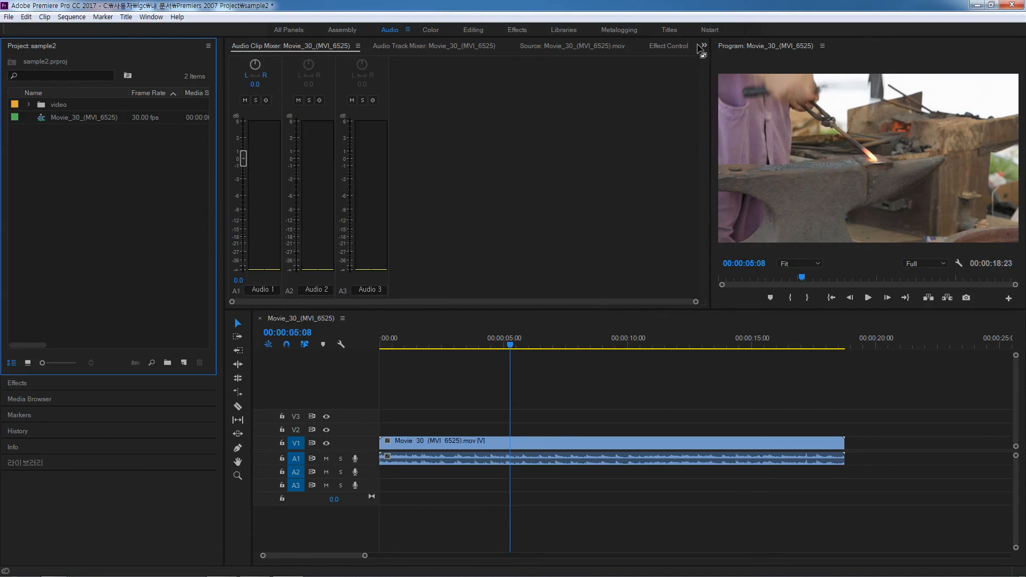
click(710, 31)
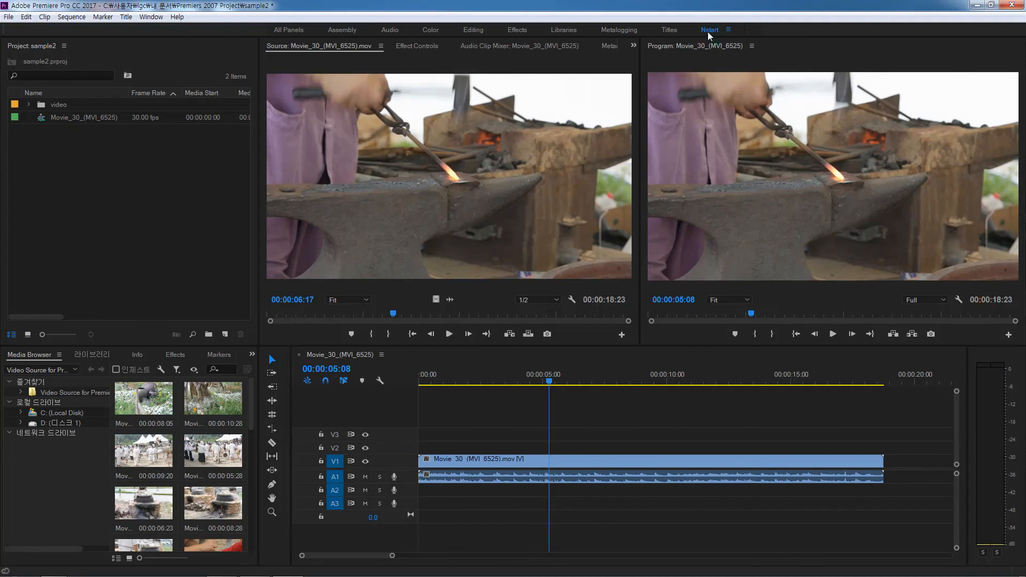
click(157, 17)
mouse_move(159, 32)
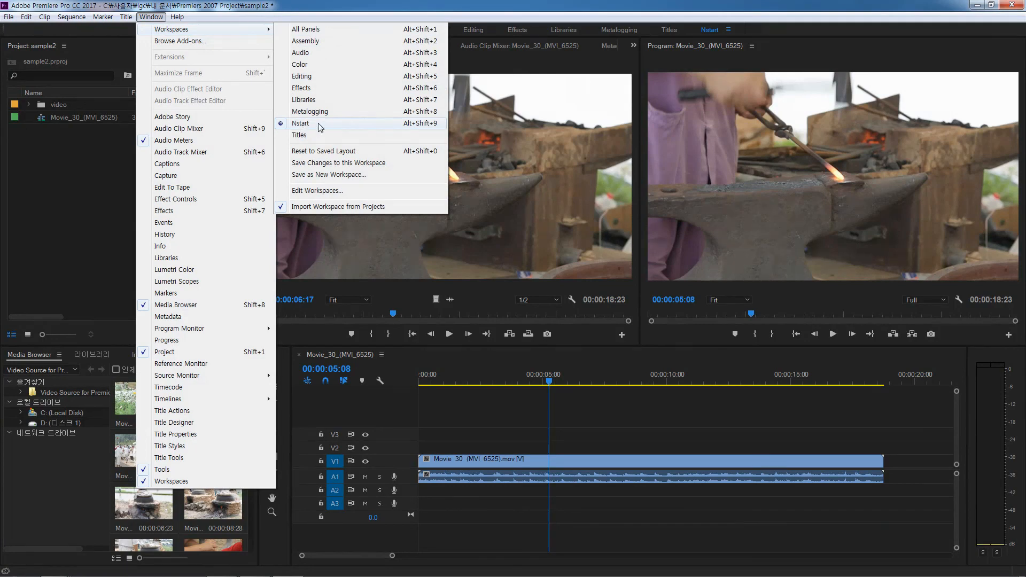
click(714, 31)
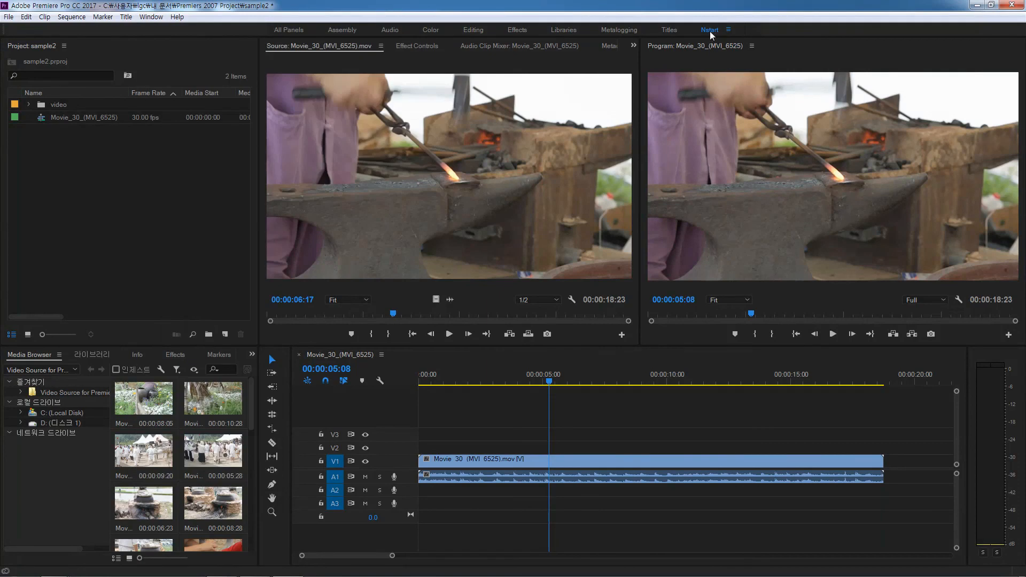
Delete the custom Nstart workspace from the list of workspaces.
click(152, 16)
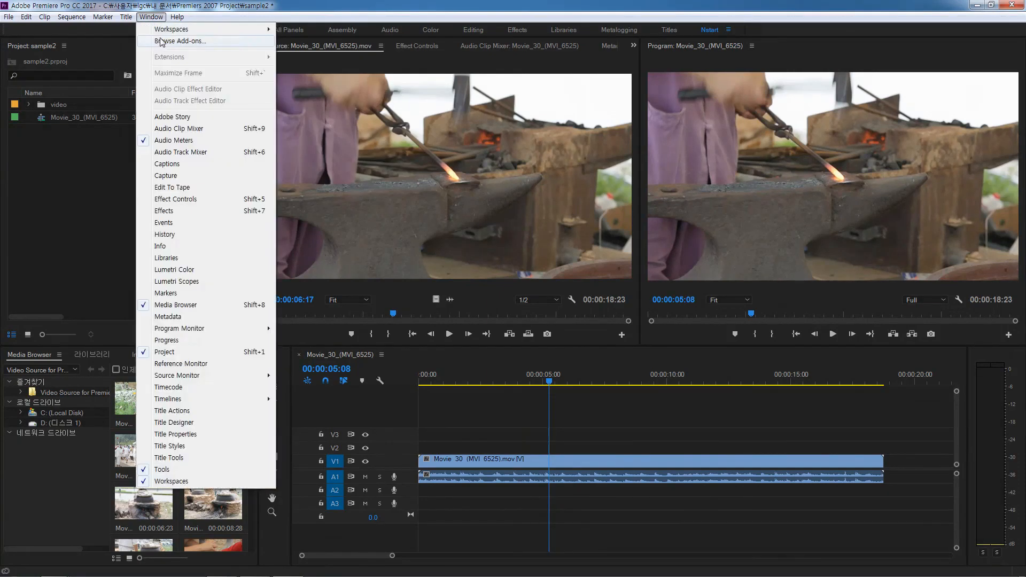
mouse_move(165, 30)
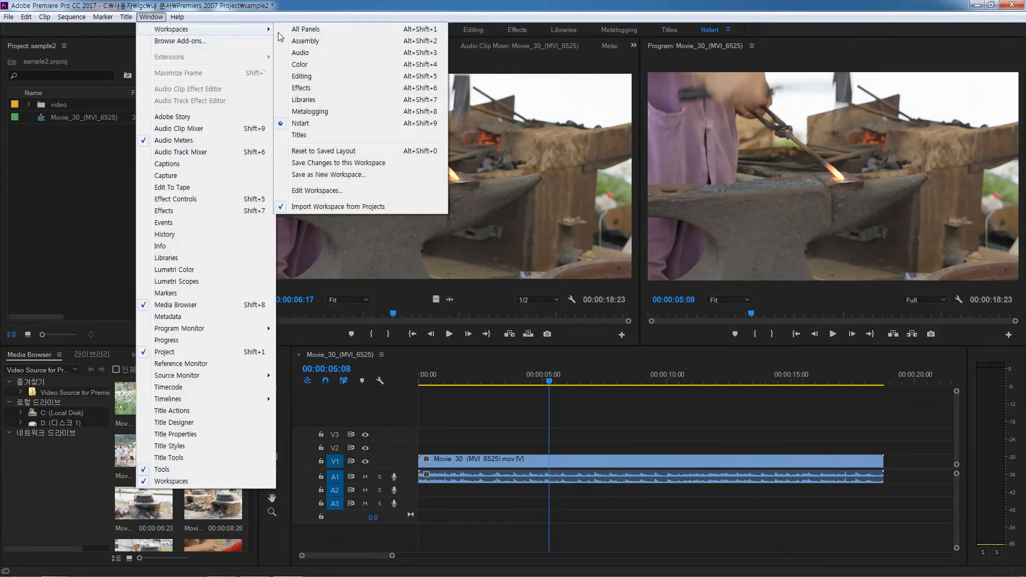
click(333, 193)
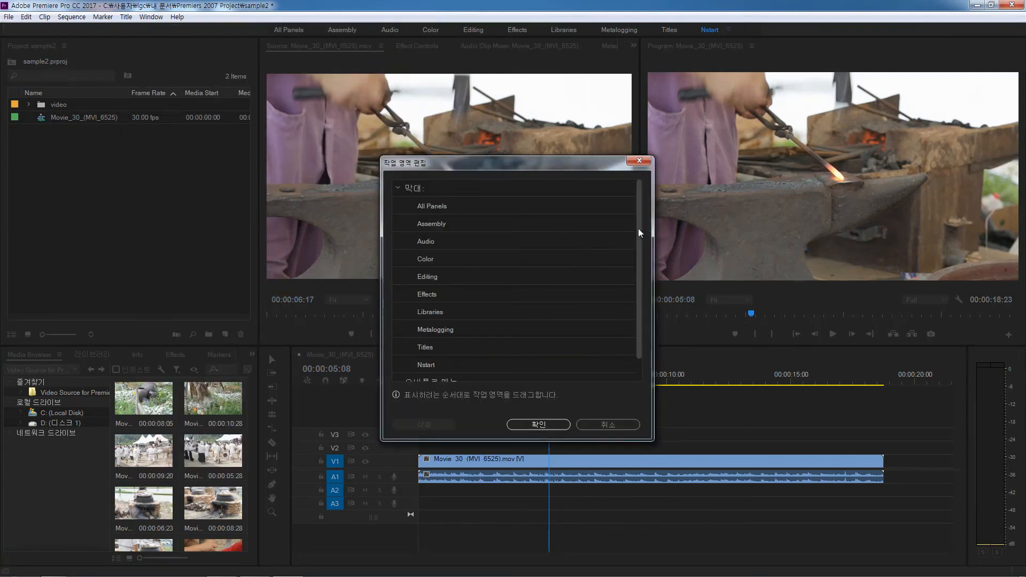
drag(641, 232, 643, 259)
click(437, 339)
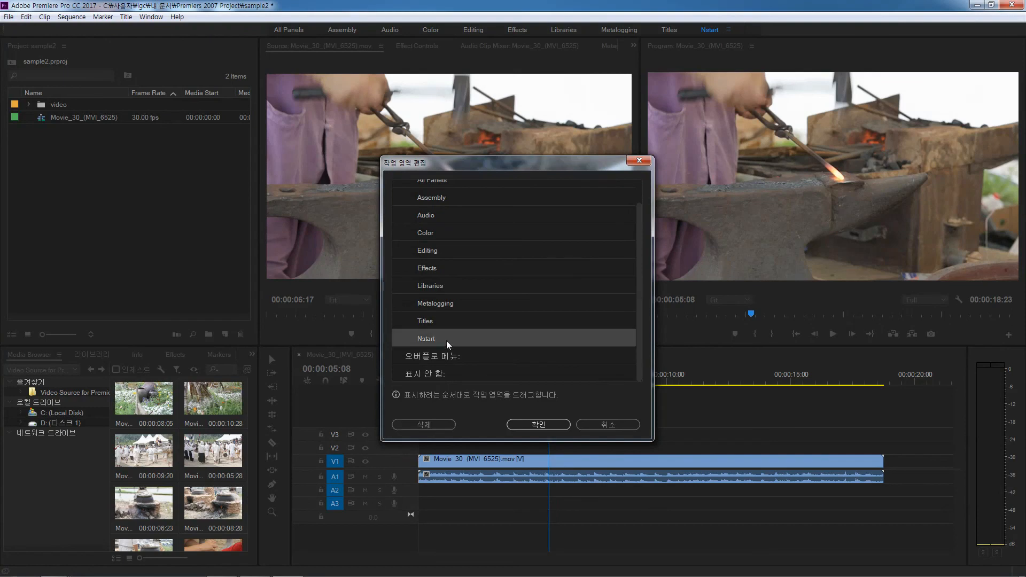
click(431, 424)
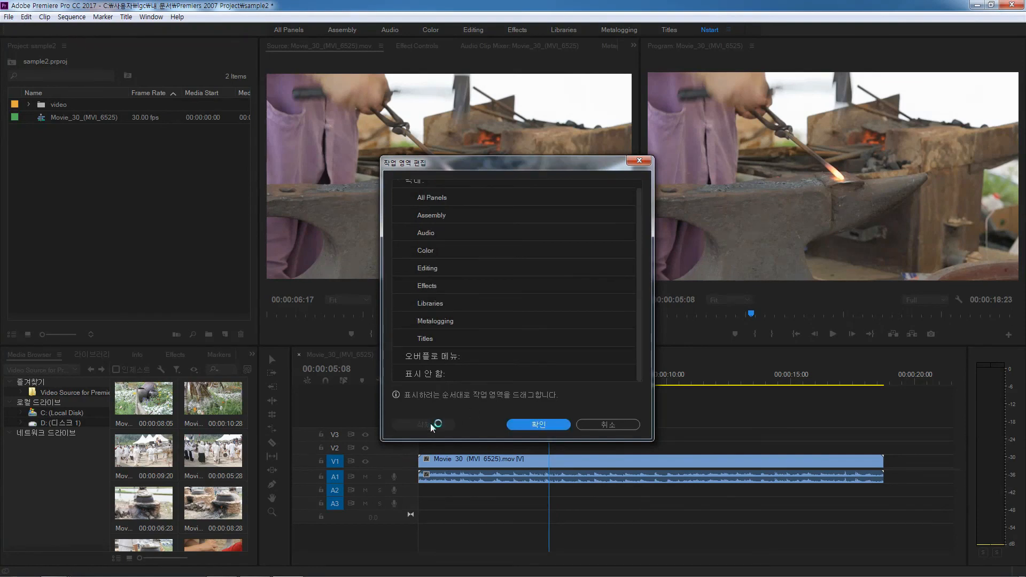
click(542, 425)
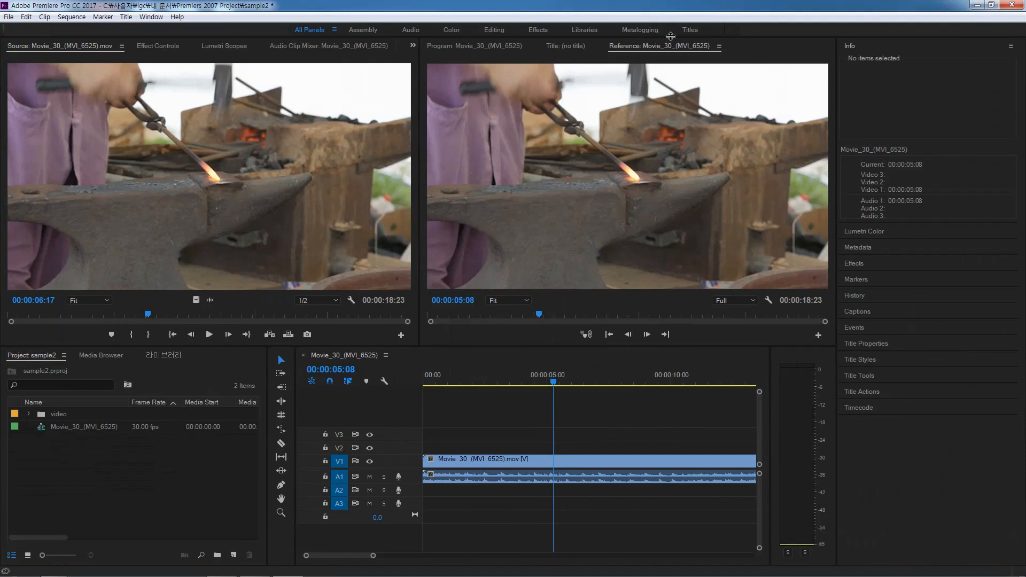
Switch to the Editing workspace and restore its saved default panel layout.
click(156, 19)
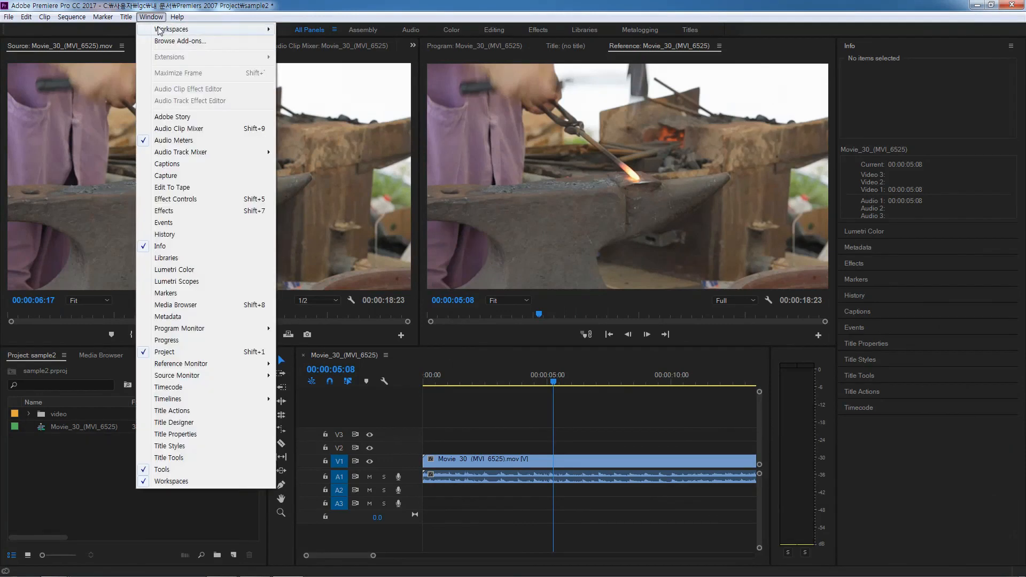
mouse_move(166, 30)
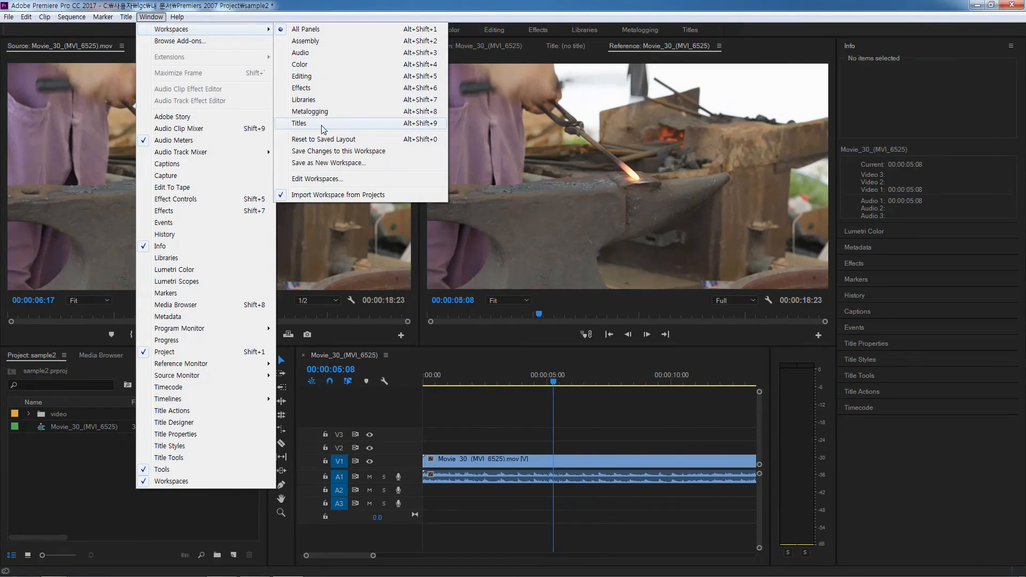
click(308, 78)
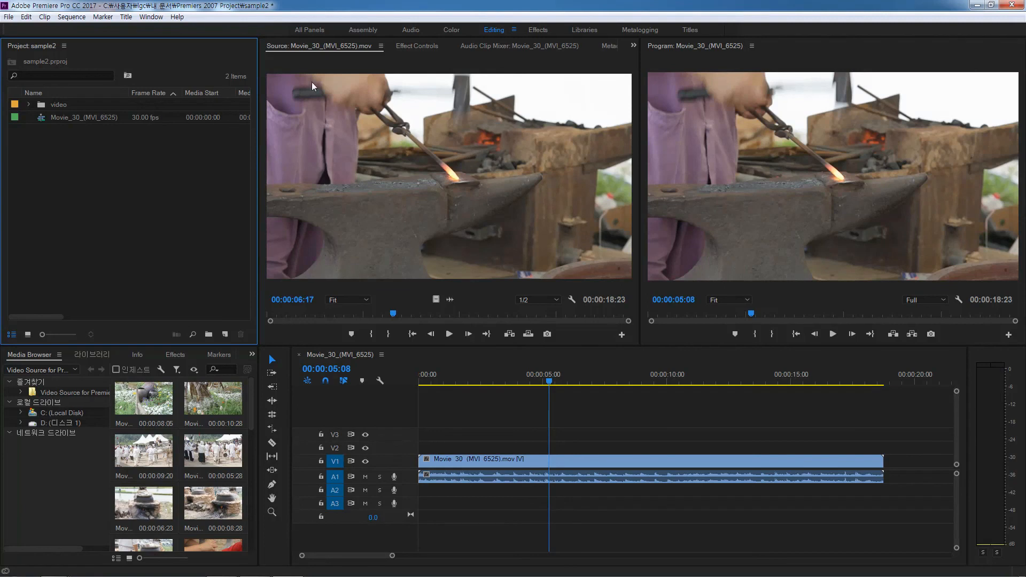
click(151, 16)
mouse_move(176, 29)
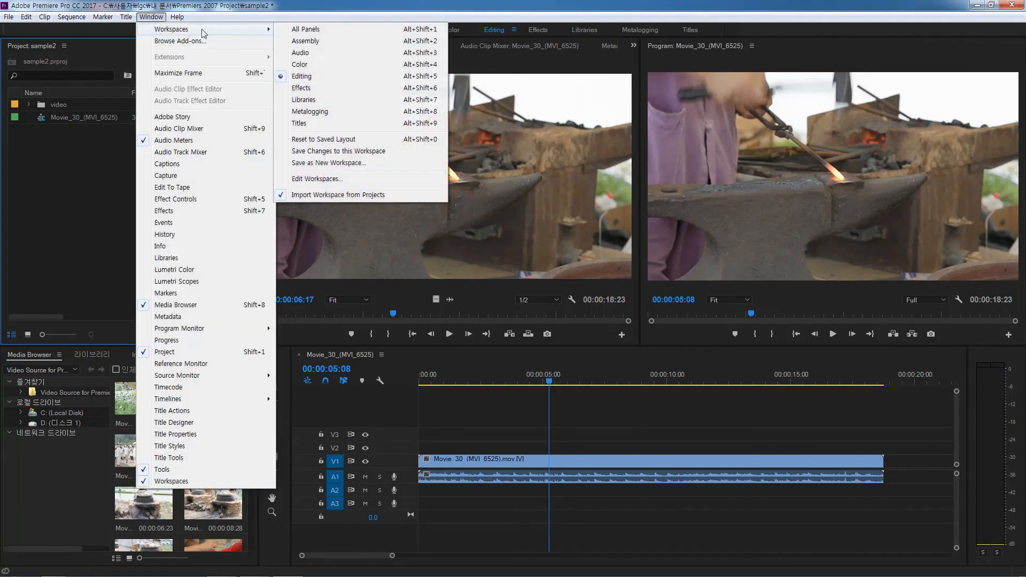
click(363, 140)
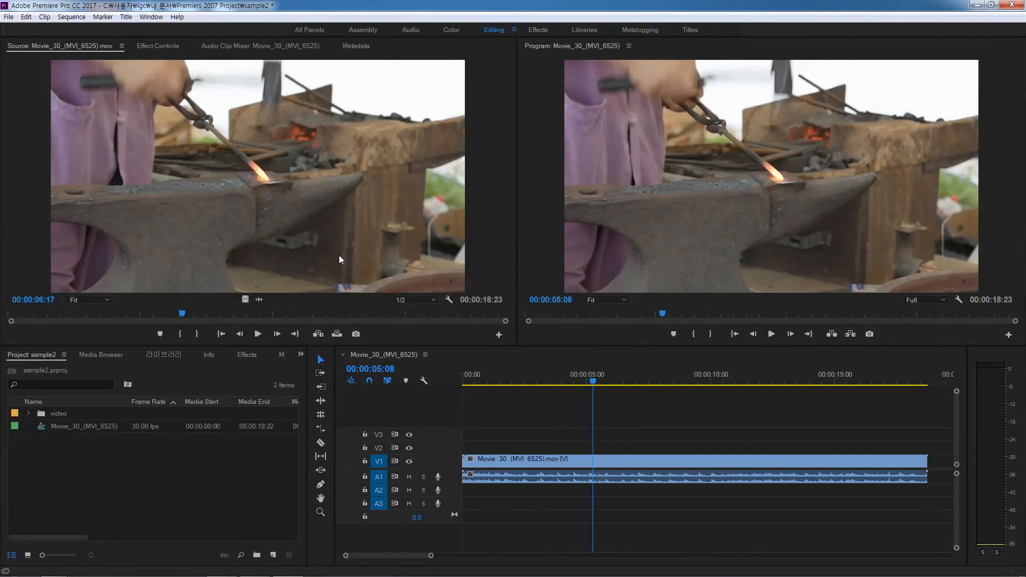